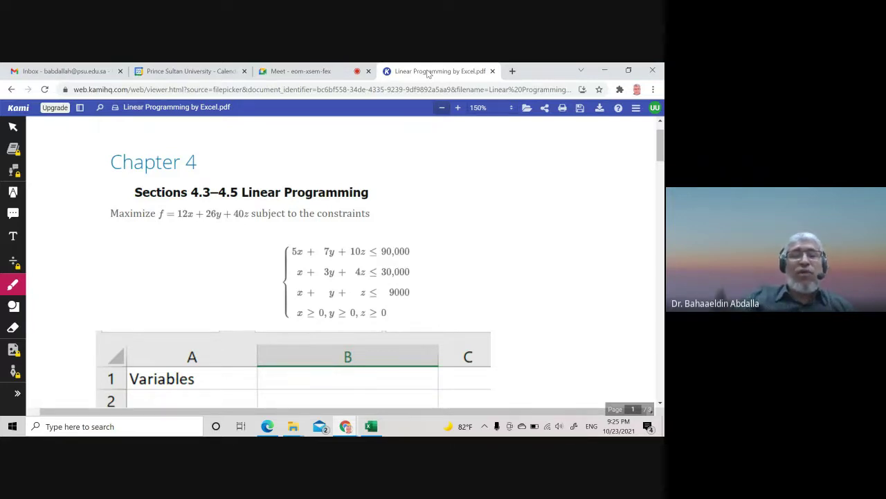
- Read the linear programming problem in the PDF, including its objective function, constraints and the sample worksheet layout
scroll(325, 207, down, 1)
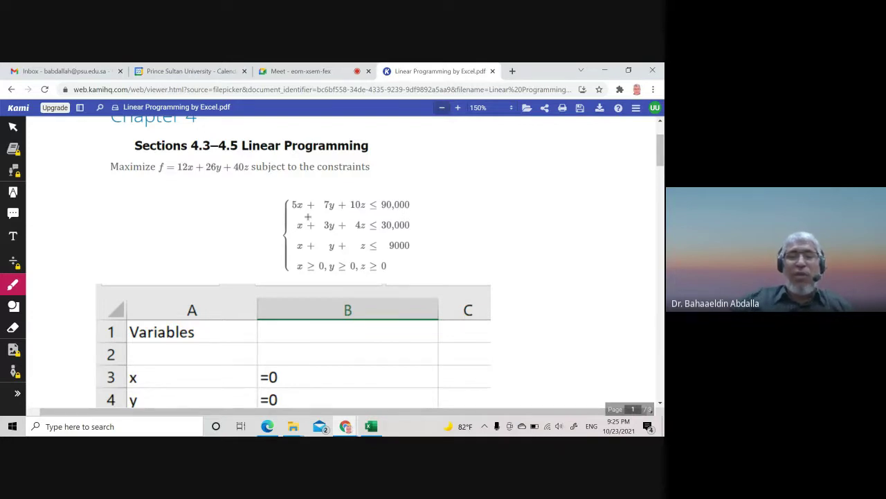
scroll(308, 216, down, 1)
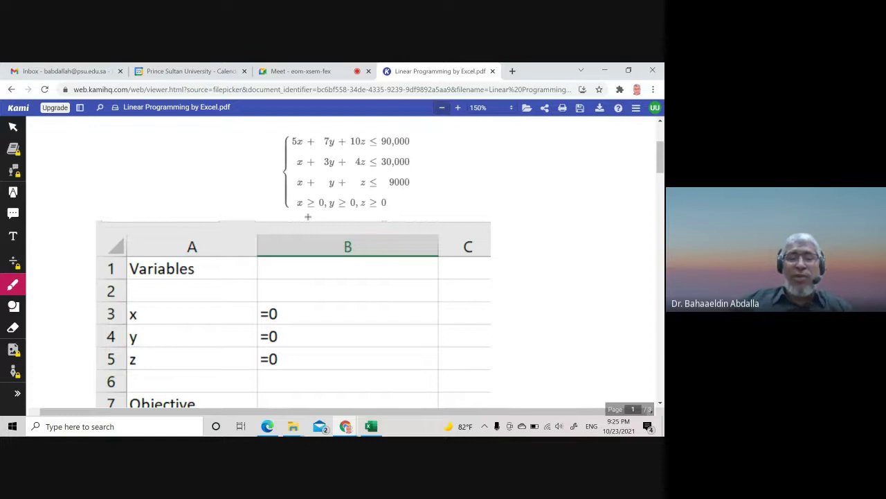
scroll(308, 217, up, 1)
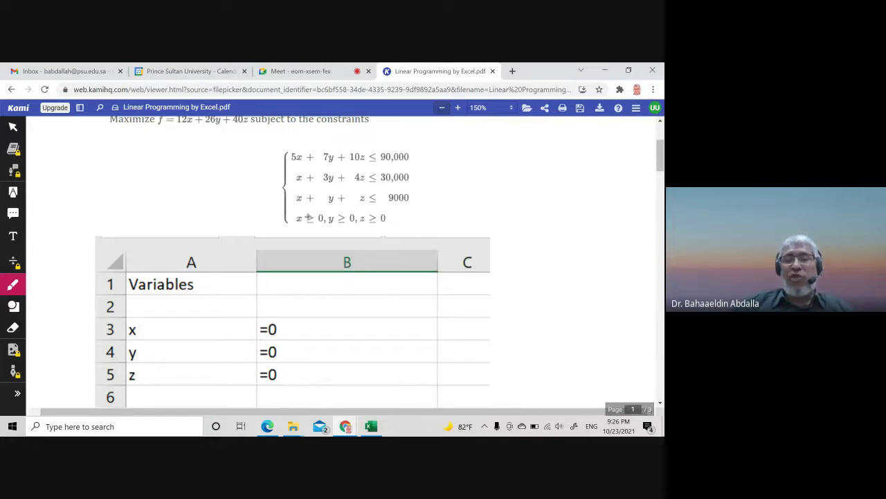
scroll(308, 217, up, 1)
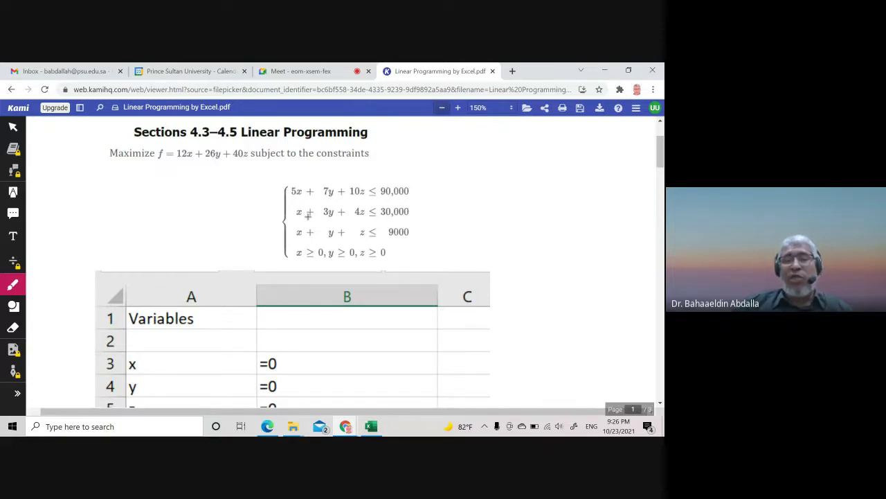
scroll(308, 215, down, 1)
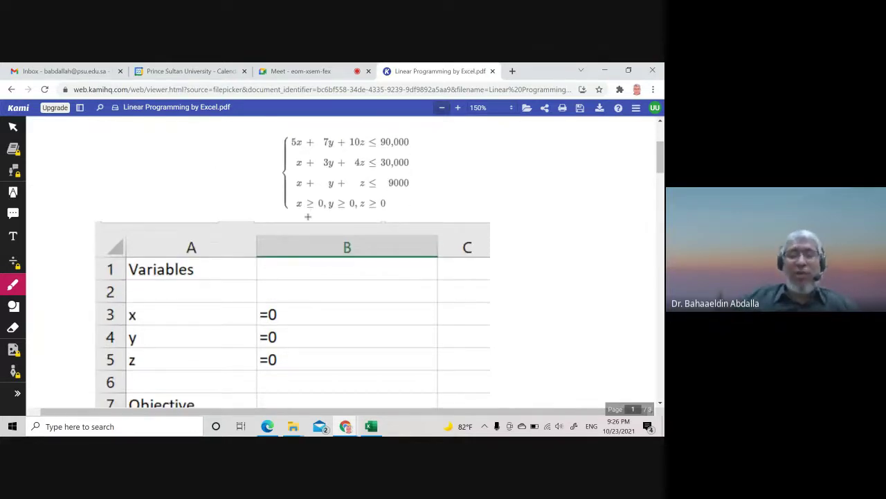
scroll(308, 216, down, 1)
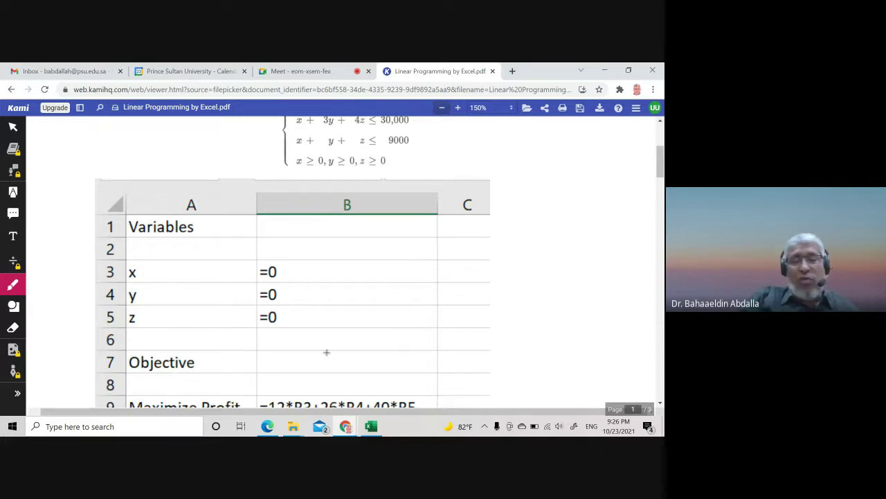
- Switch to the blank Excel workbook and enter the heading "Variables" in cell A1
click(371, 428)
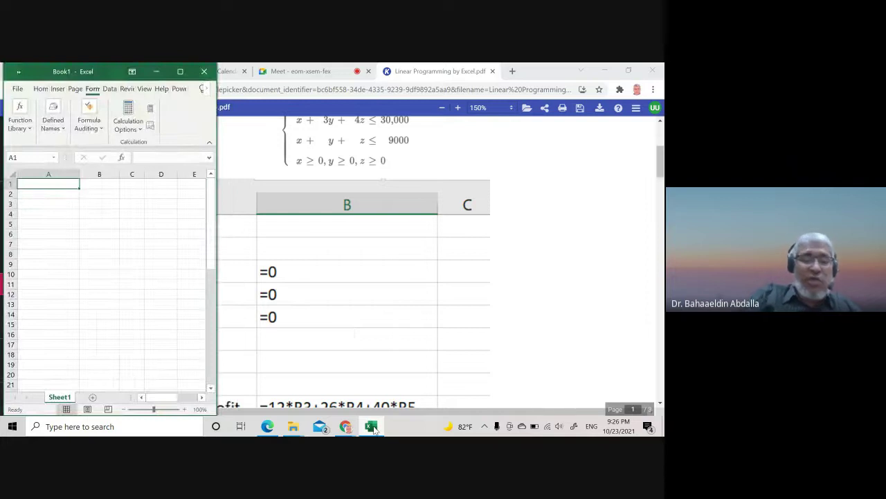
text(Var)
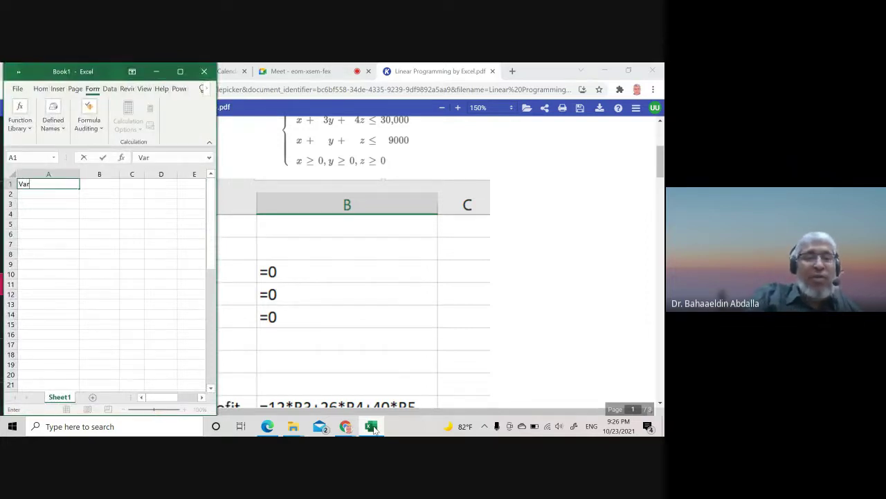
text(iabl)
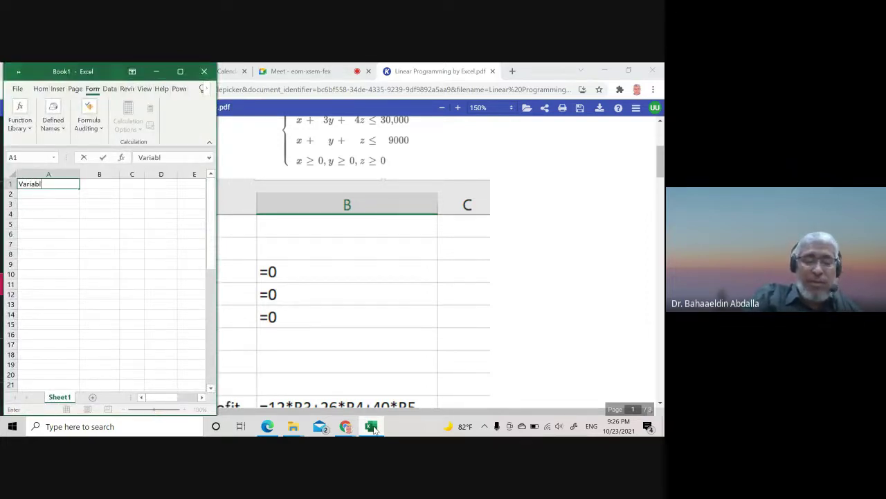
text(es)
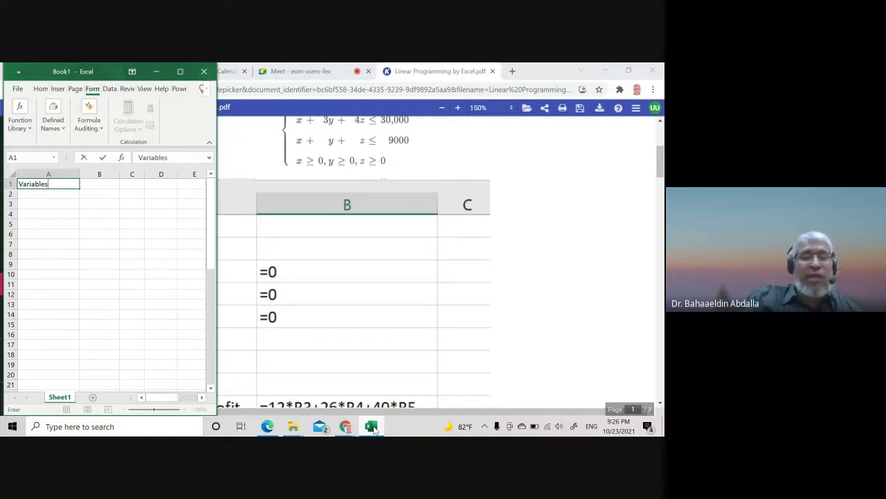
key(Return)
key(Return)
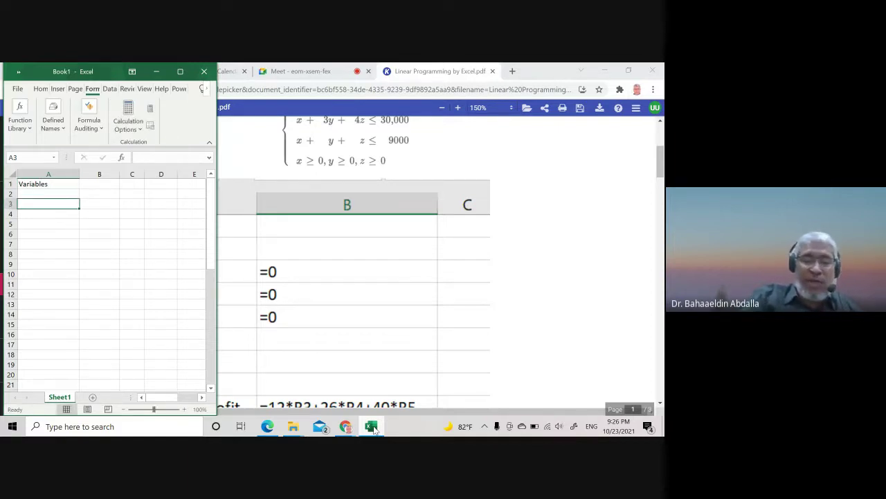
- List the variable names x, y and z in cells A3 to A5
text(x)
key(Return)
text(y)
key(Return)
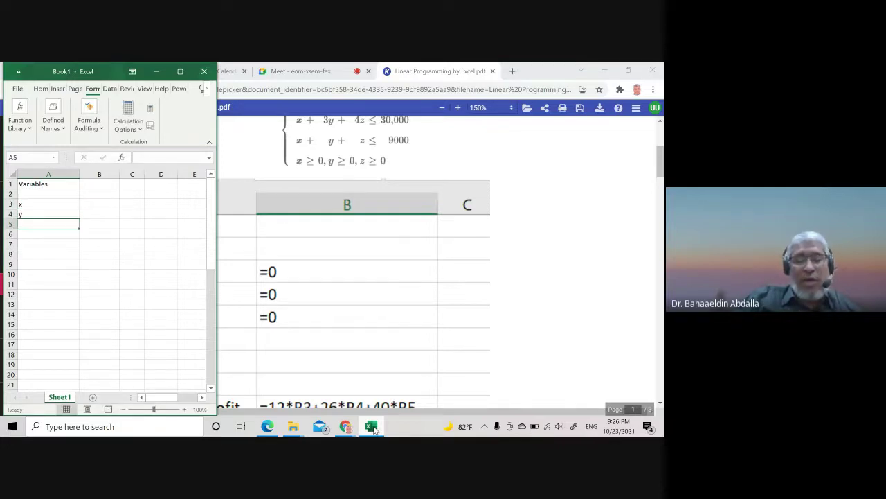
text(z)
key(Return)
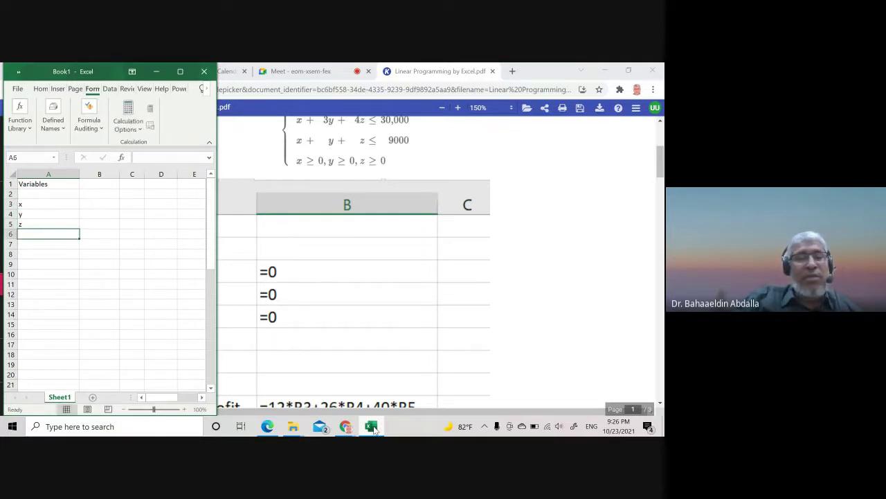
- Enter the starting value =0 for x, y and z in cells B3 to B5
key(Right)
key(Up)
key(Up)
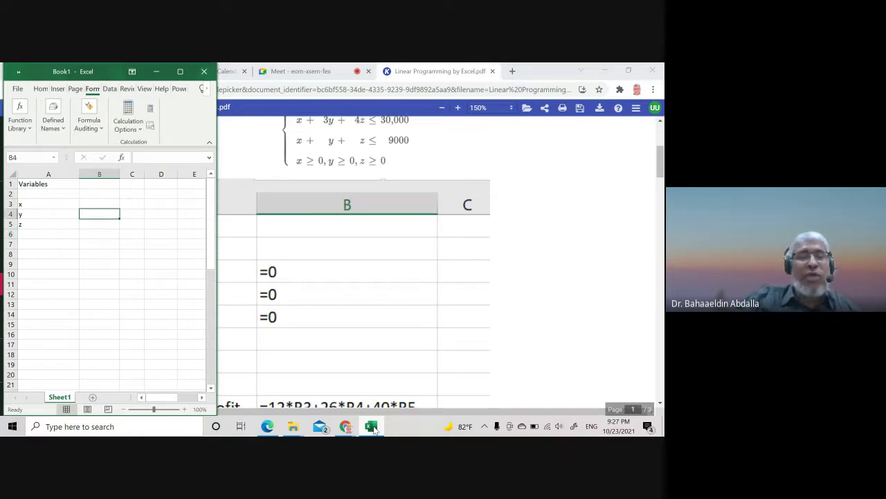
key(Up)
text(=0)
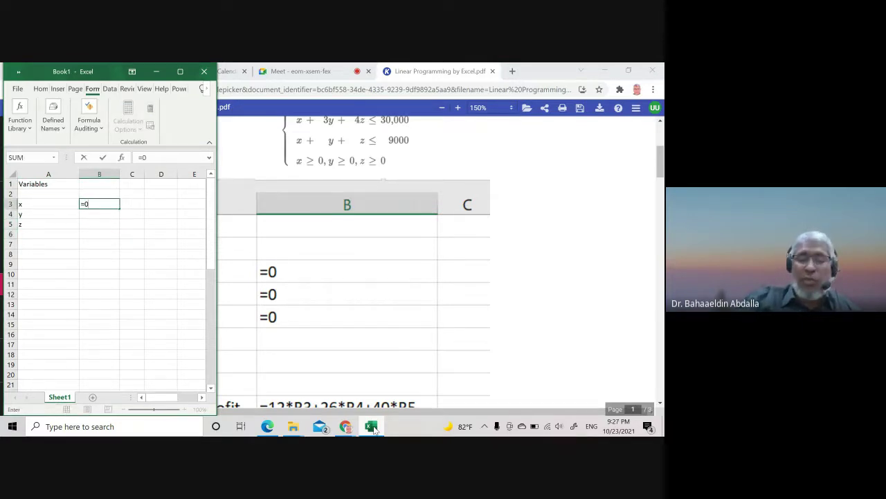
key(Return)
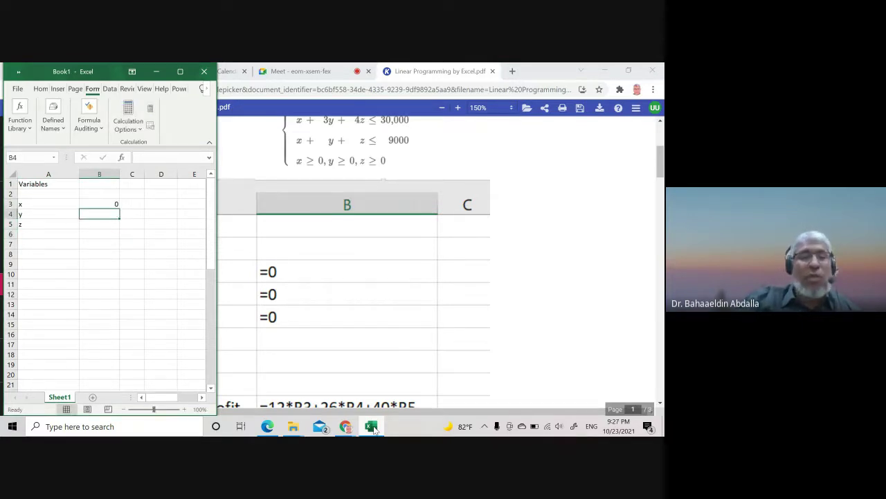
text(=0)
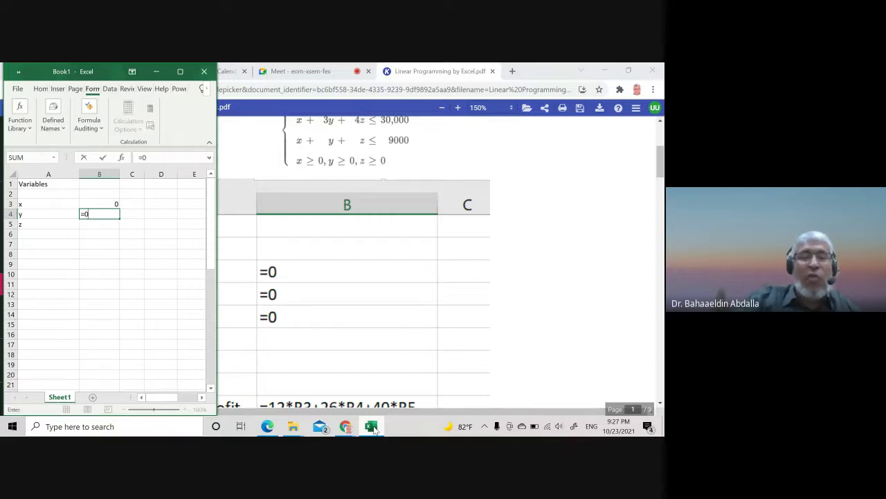
key(Return)
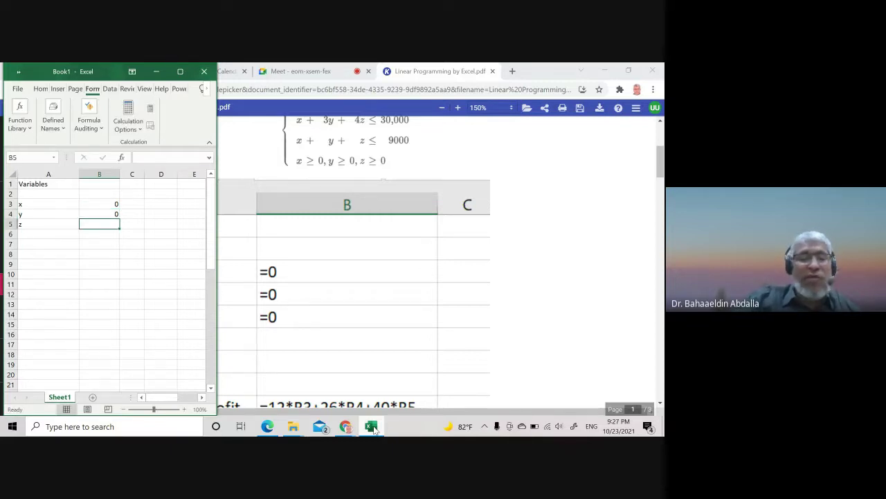
text(=0)
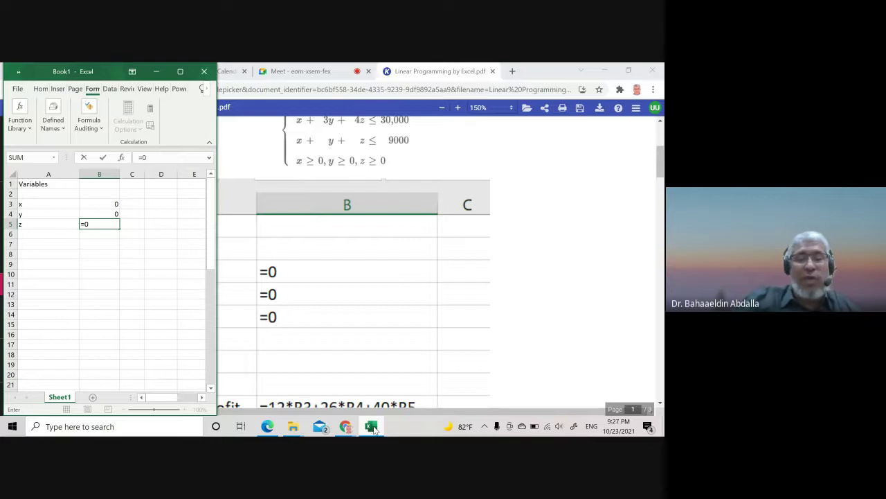
key(Return)
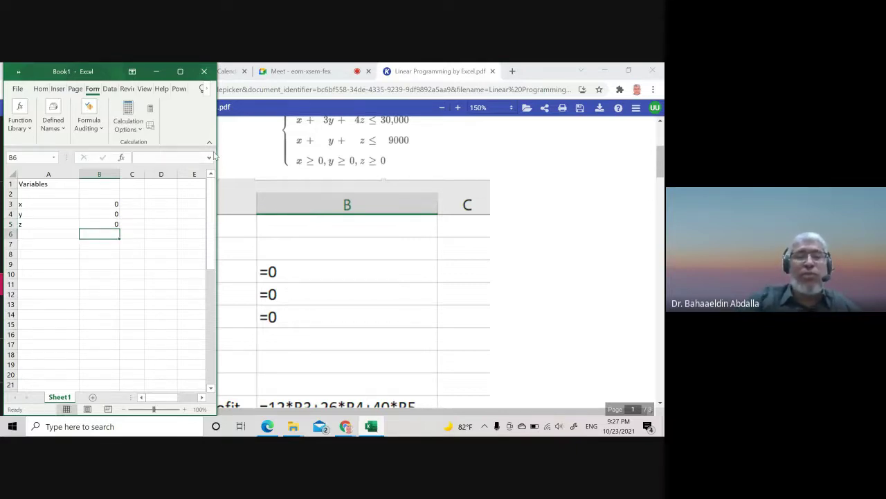
- Return to the PDF in the browser and compare the objective function with the Objective and Maximize Profit rows of the sample worksheet
click(157, 72)
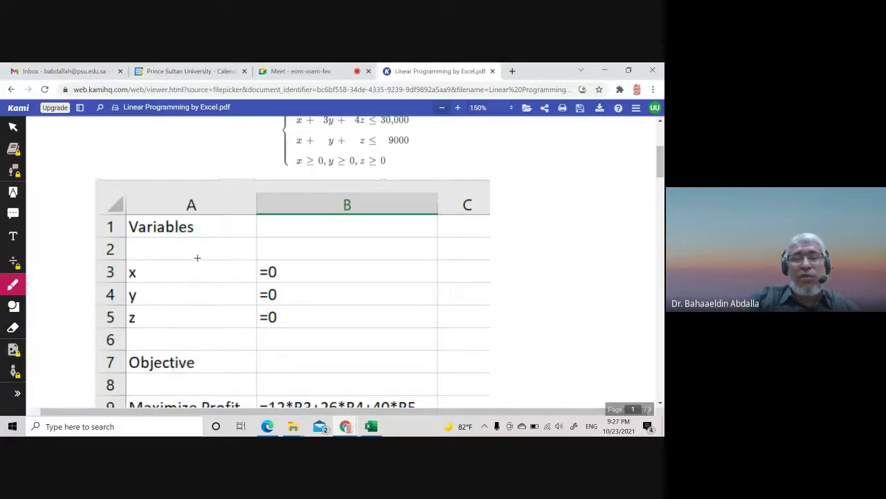
scroll(197, 258, up, 2)
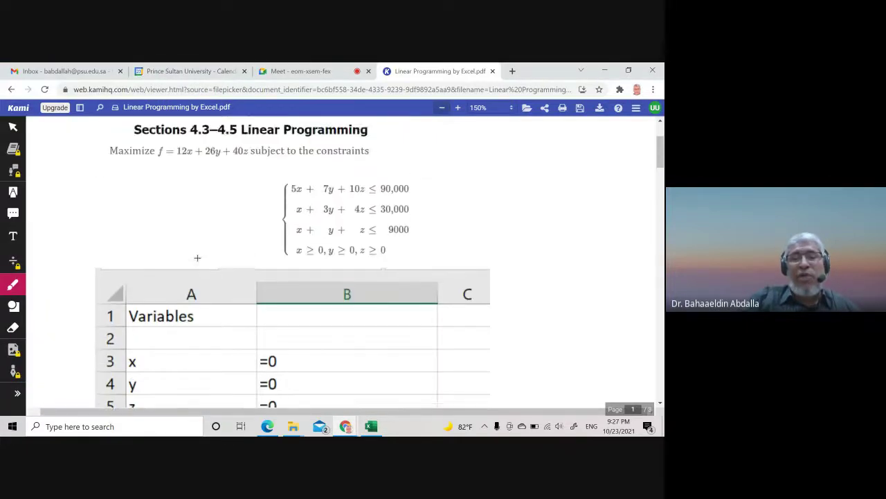
scroll(197, 257, down, 2)
scroll(198, 258, down, 1)
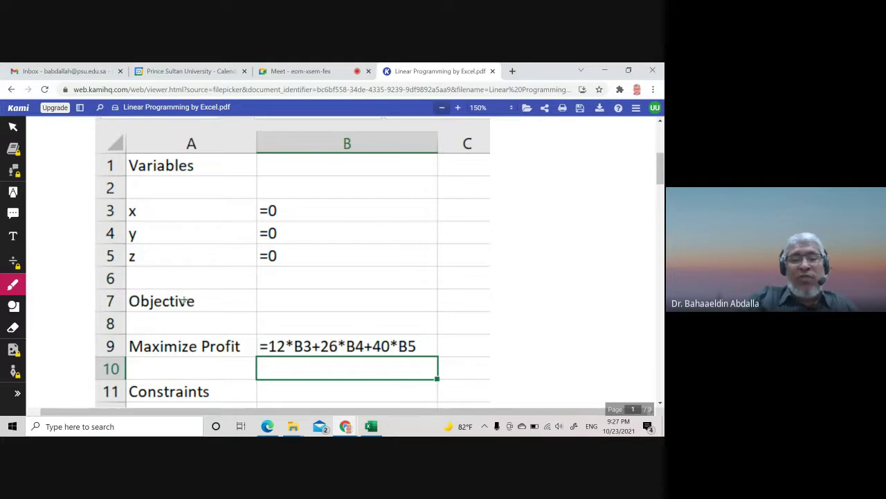
scroll(183, 301, up, 5)
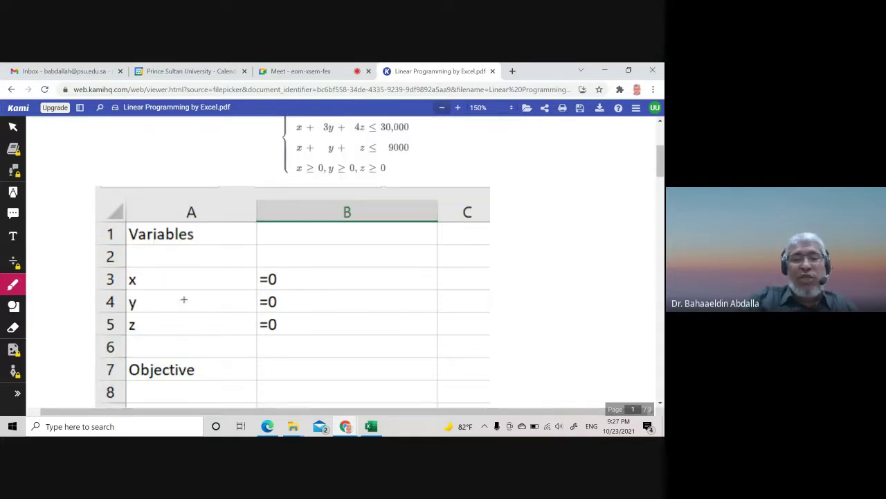
scroll(183, 301, down, 5)
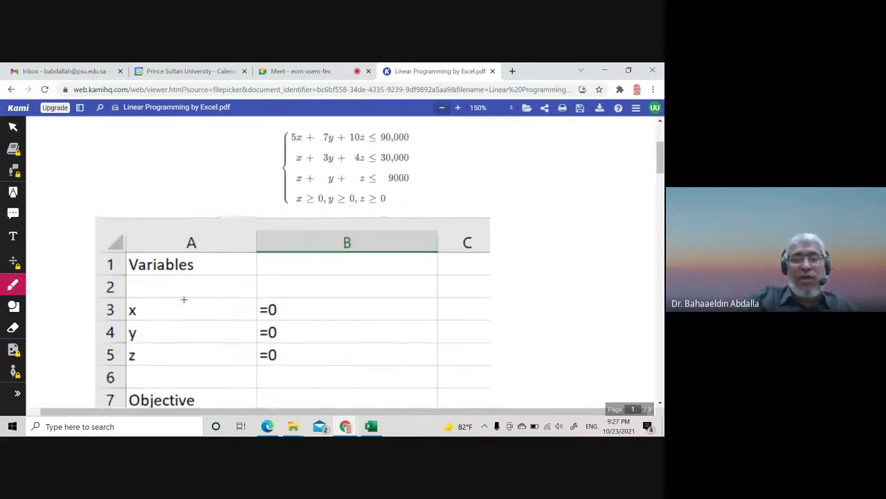
scroll(180, 366, up, 5)
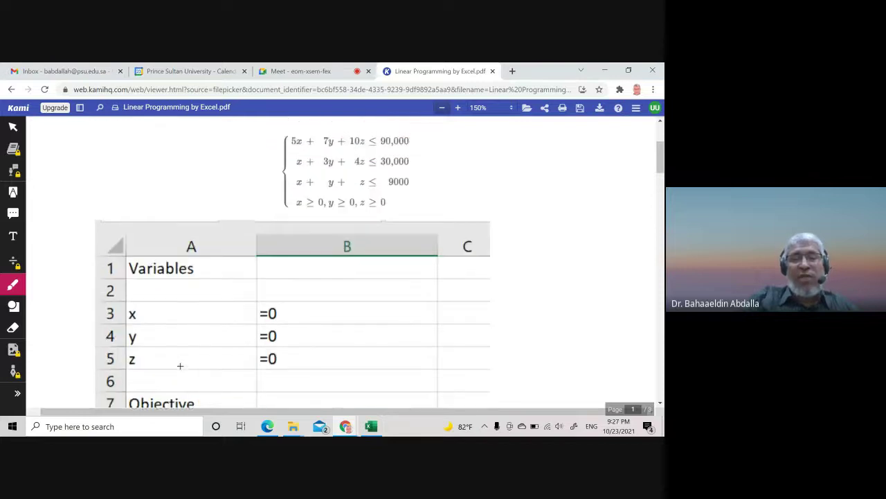
scroll(181, 366, down, 1)
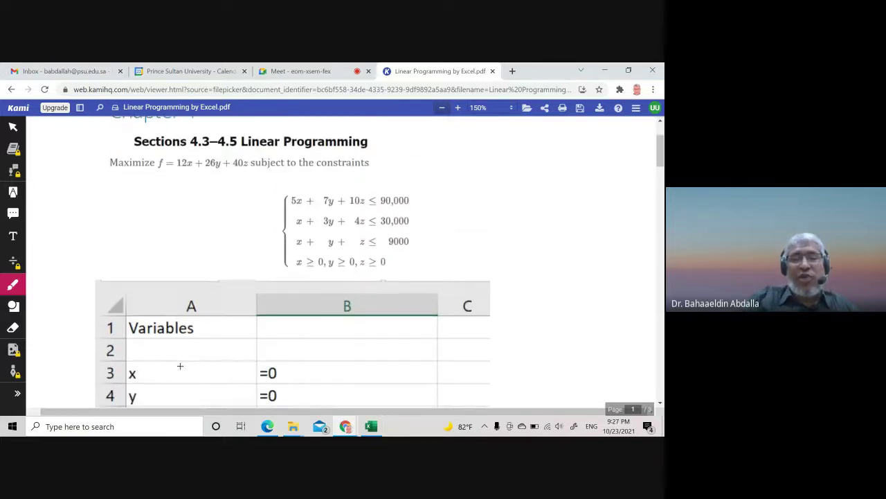
scroll(180, 366, down, 4)
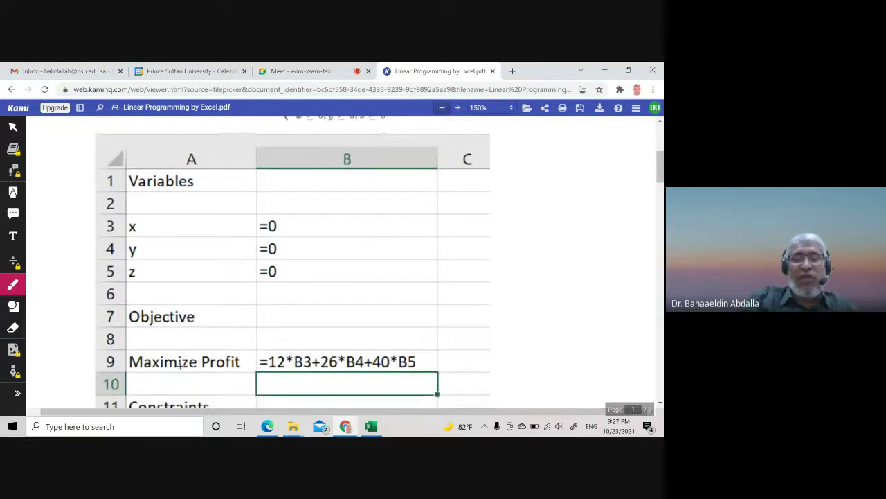
scroll(180, 366, up, 7)
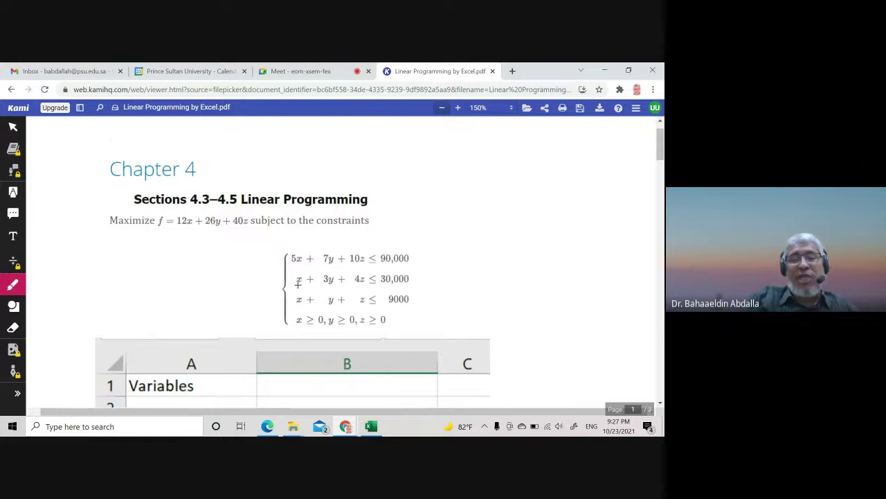
scroll(298, 285, down, 1)
scroll(297, 285, down, 1)
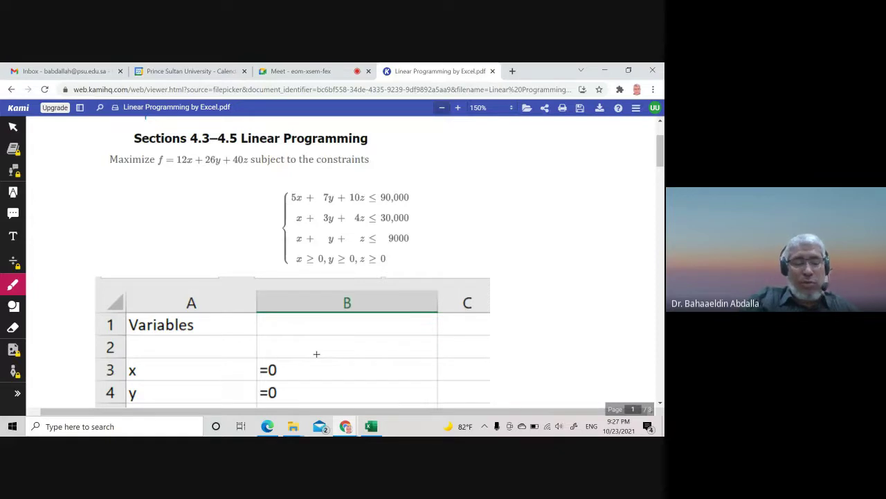
scroll(317, 354, down, 5)
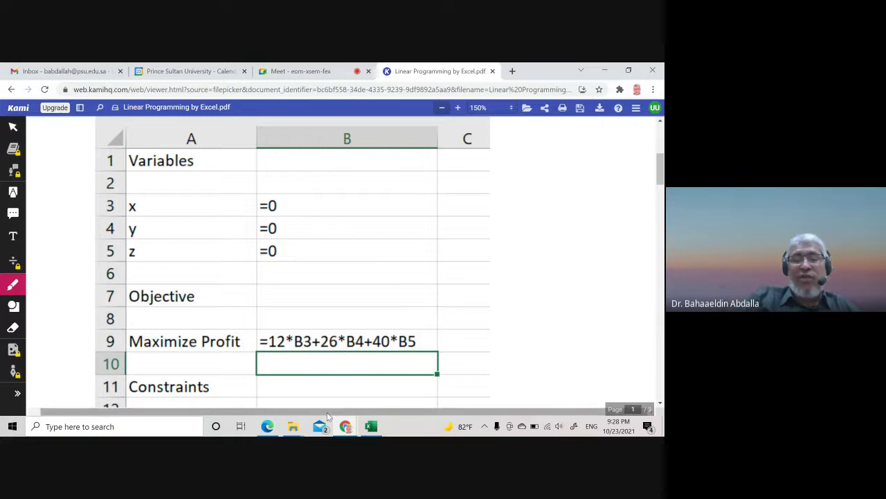
- Switch back to the Excel workbook and enter the heading "Objective" in cell A7 and the label "Maximize" in cell A9
click(369, 426)
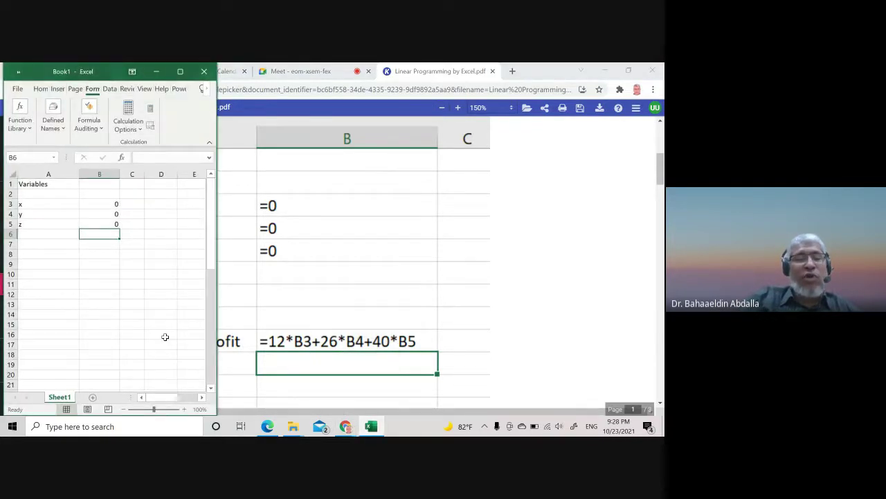
click(55, 246)
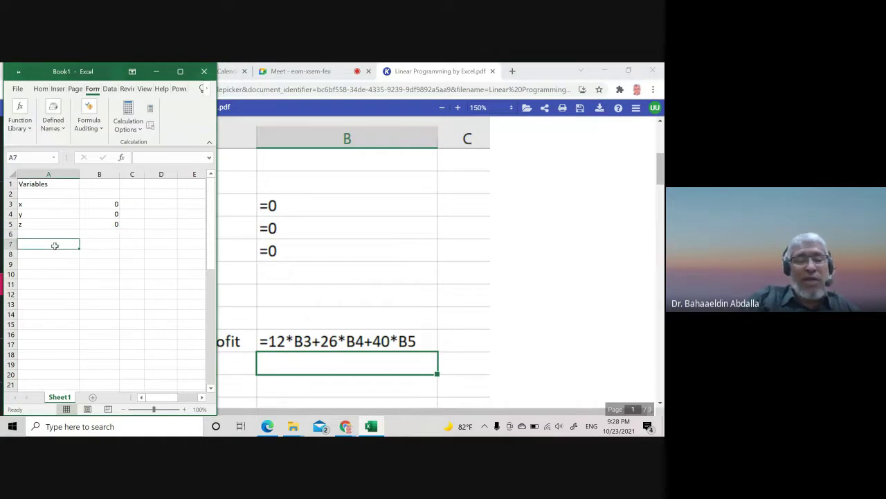
text(Obje)
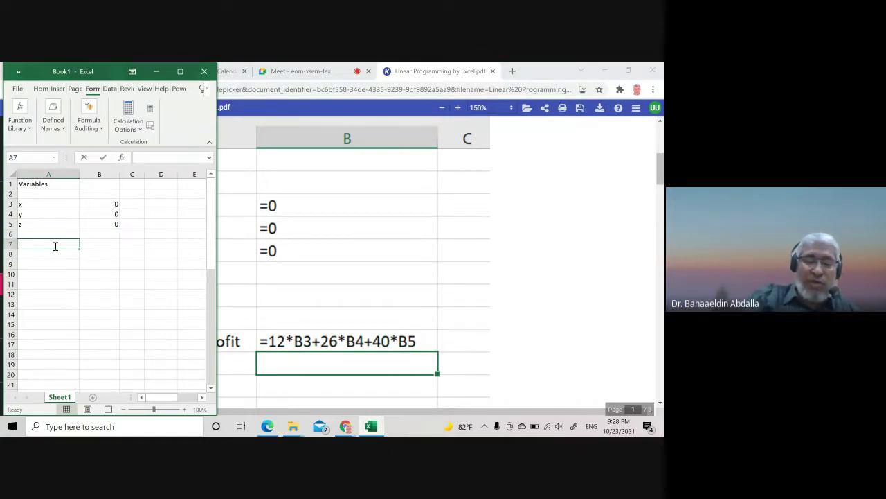
text(ct)
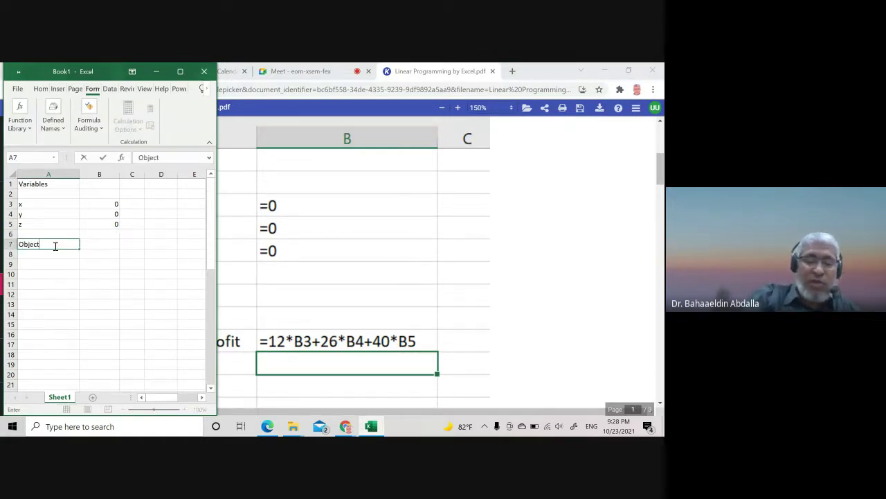
text(ive)
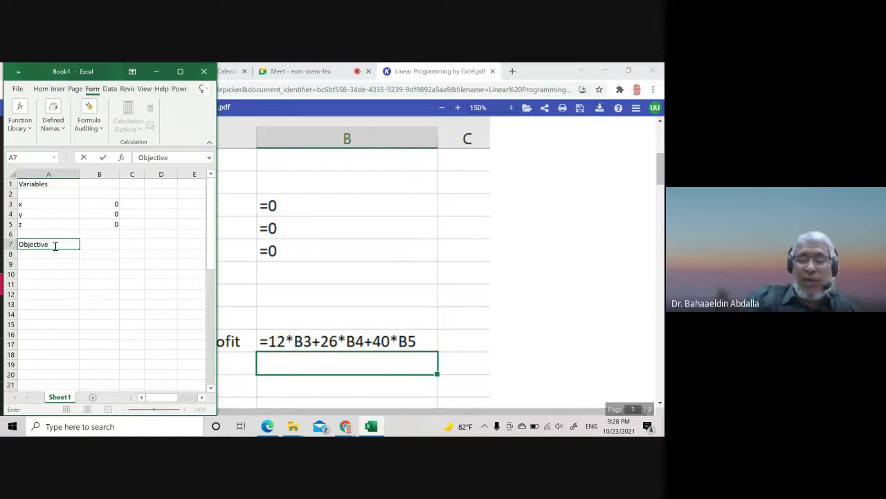
key(Return)
key(Return)
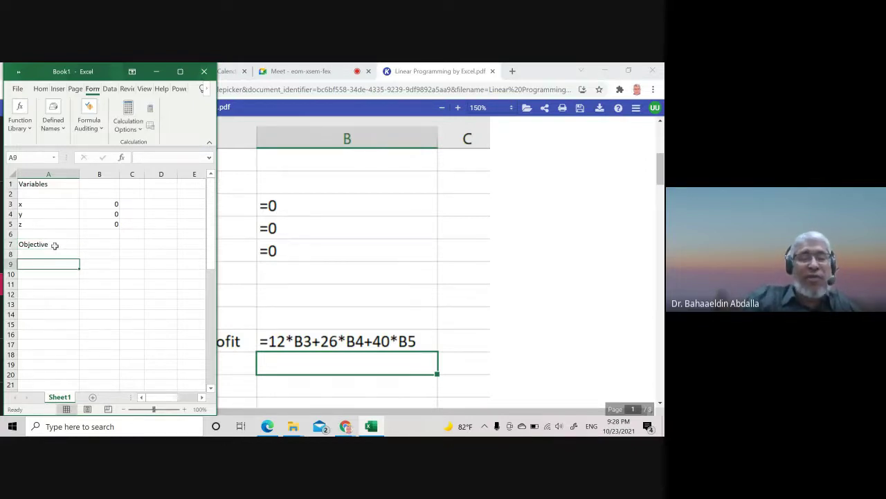
text(Ma)
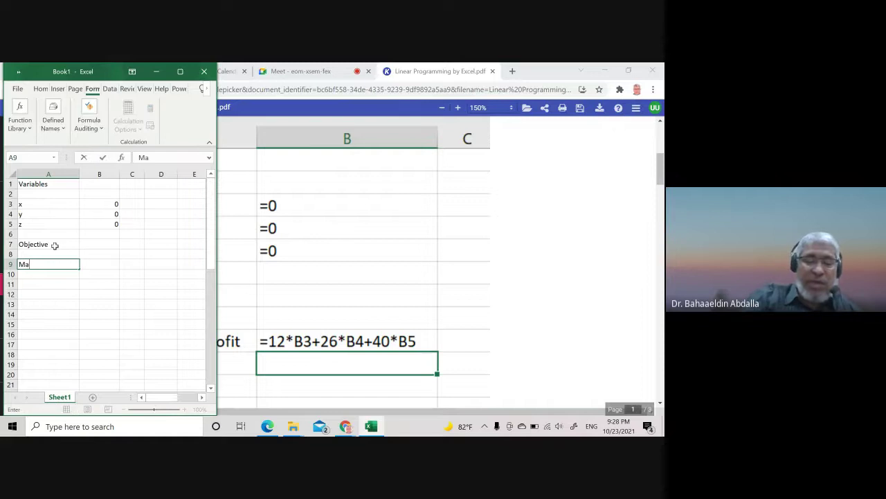
text(ximize)
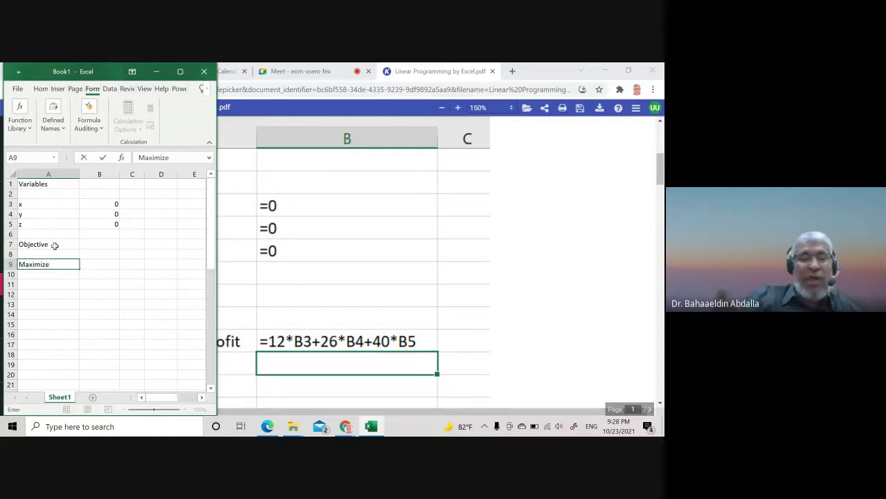
key(Tab)
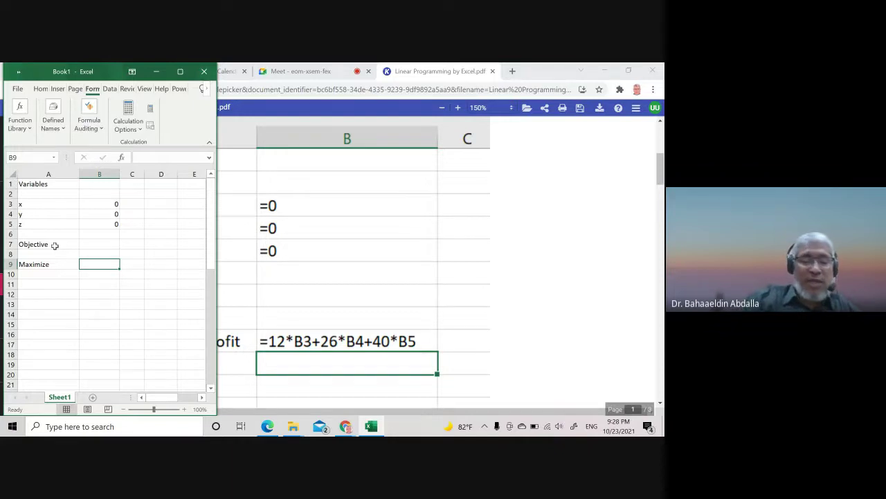
- Enter the objective function formula =12*B3+26*B4+40*B5 in cell B9
text(1)
key(BackSpace)
text(=12)
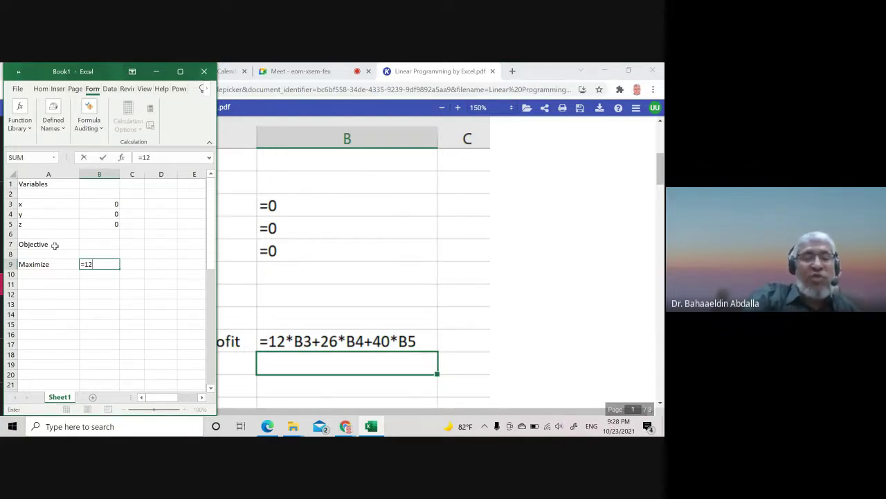
text(*)
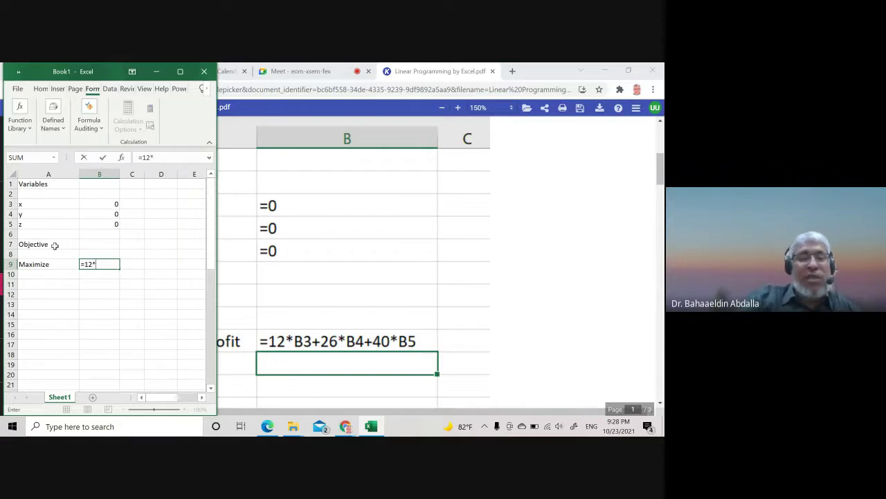
click(87, 204)
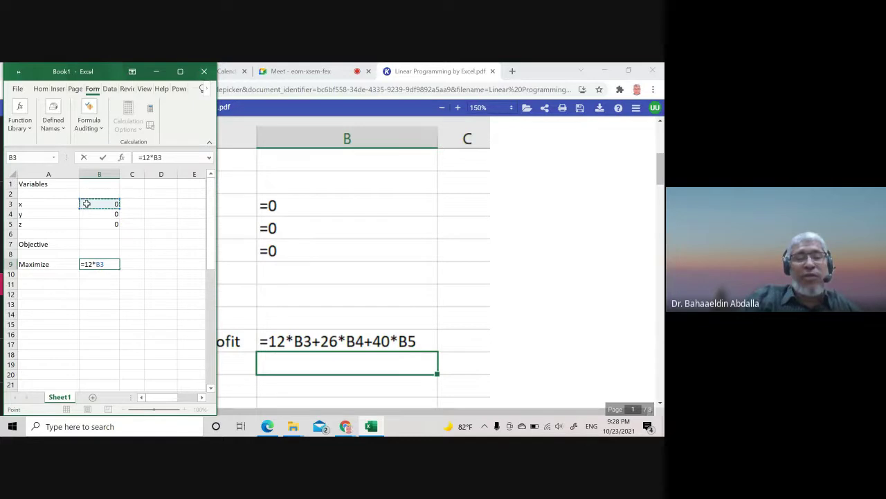
text(+)
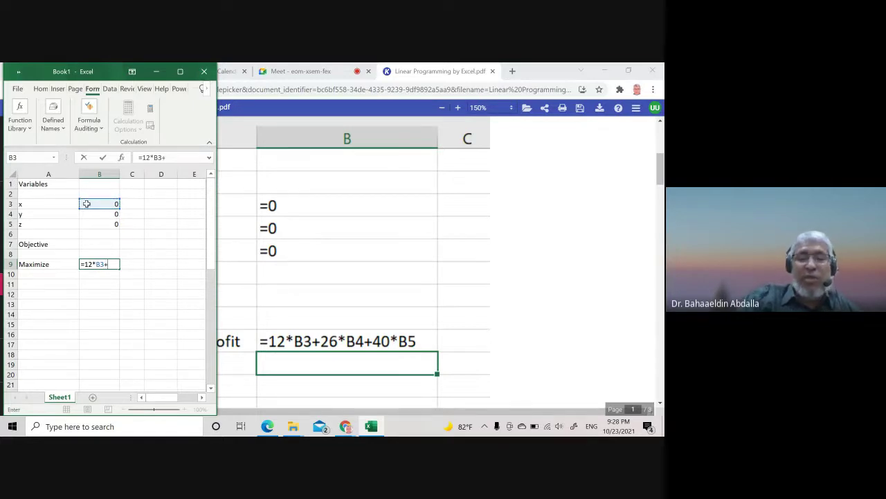
text(26)
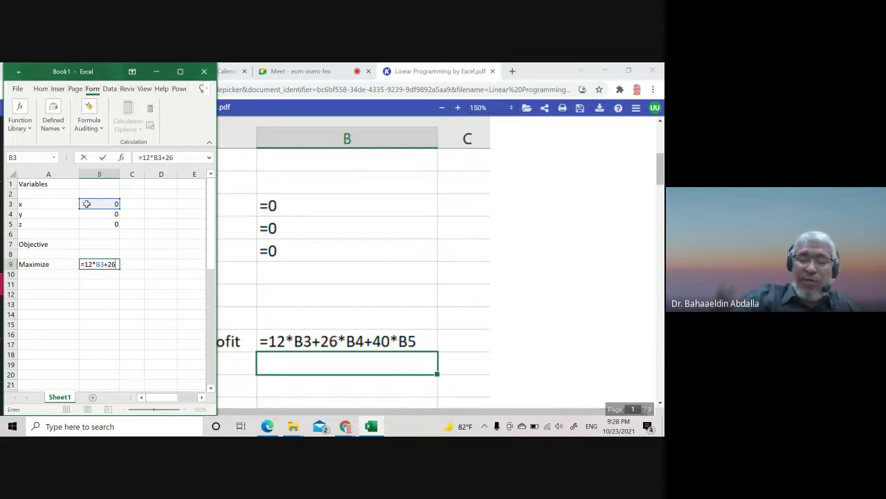
text(*)
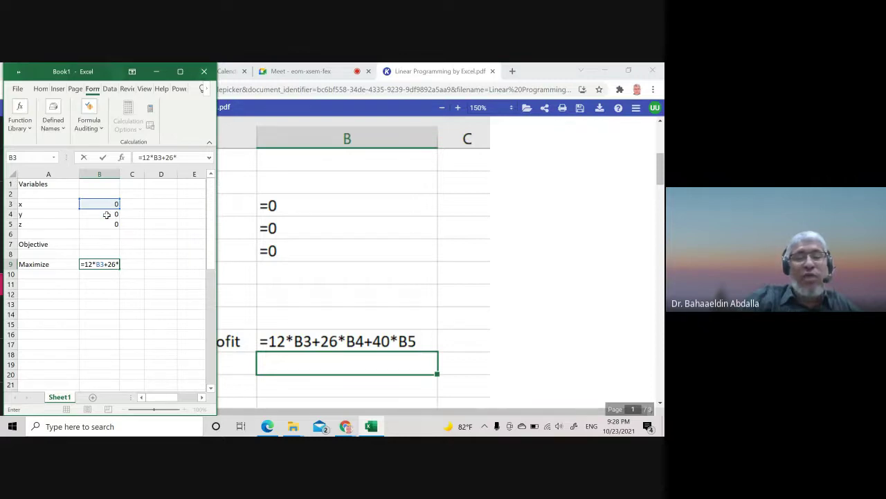
click(106, 215)
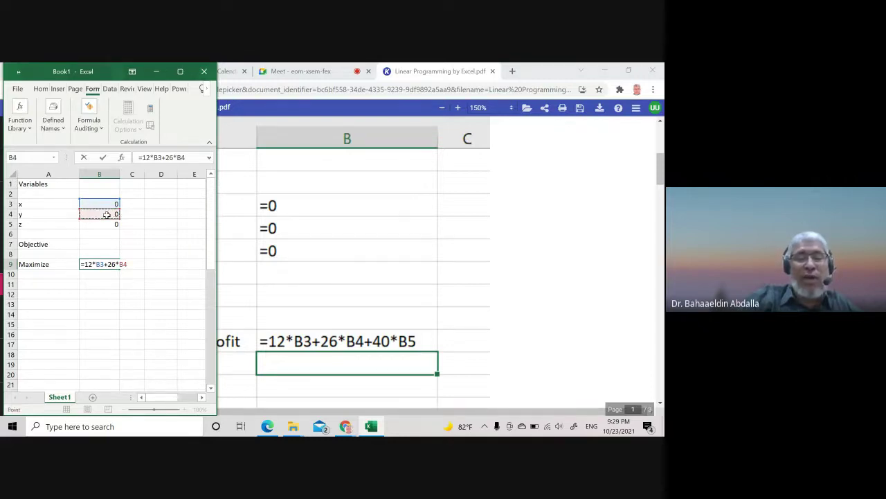
text(+)
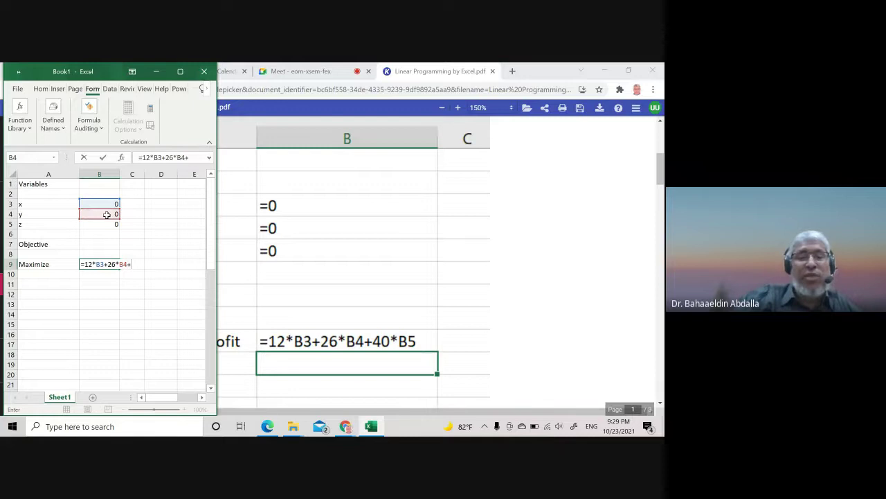
text(40*)
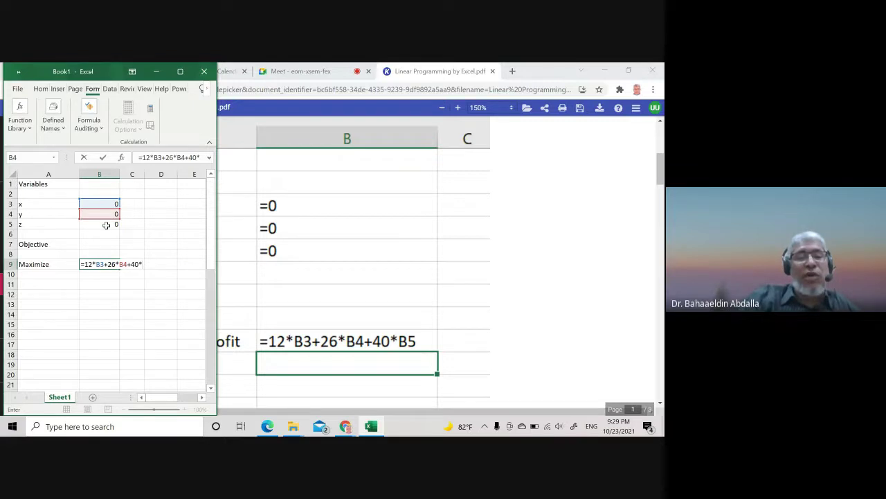
click(106, 225)
key(Return)
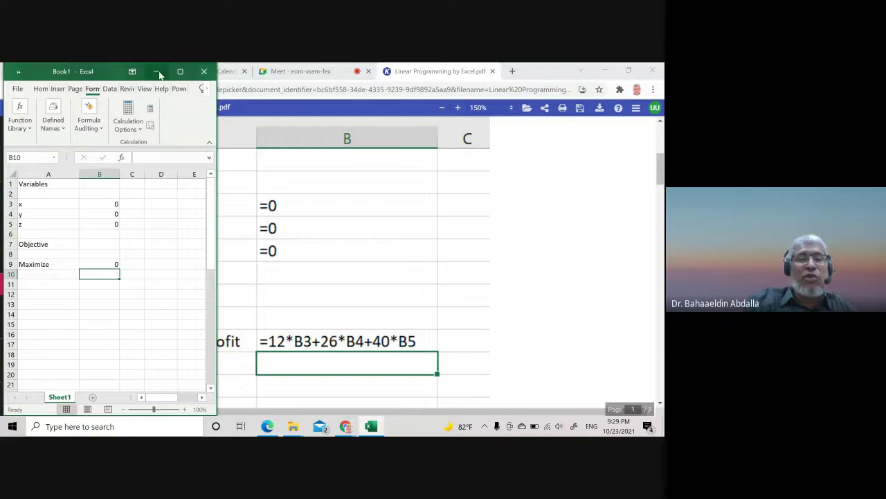
- Return to the PDF in the browser and compare the constraint inequalities with the Constraints rows of the sample worksheet
click(158, 72)
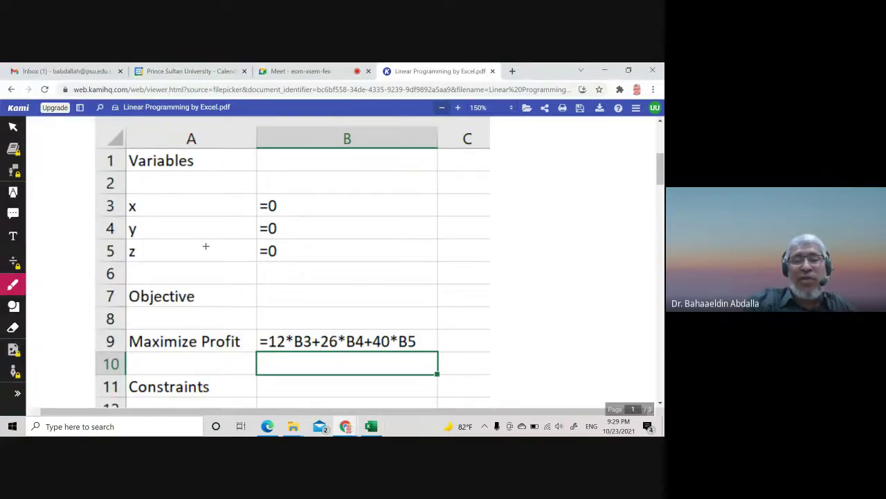
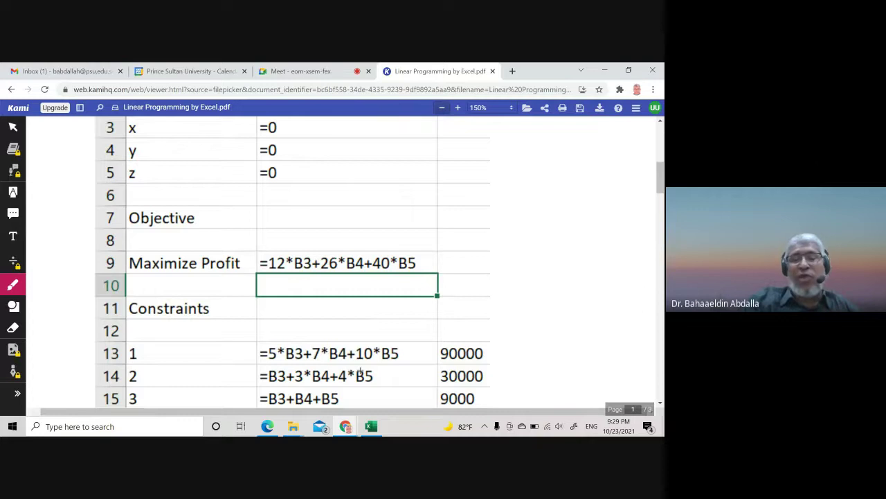
scroll(360, 370, up, 3)
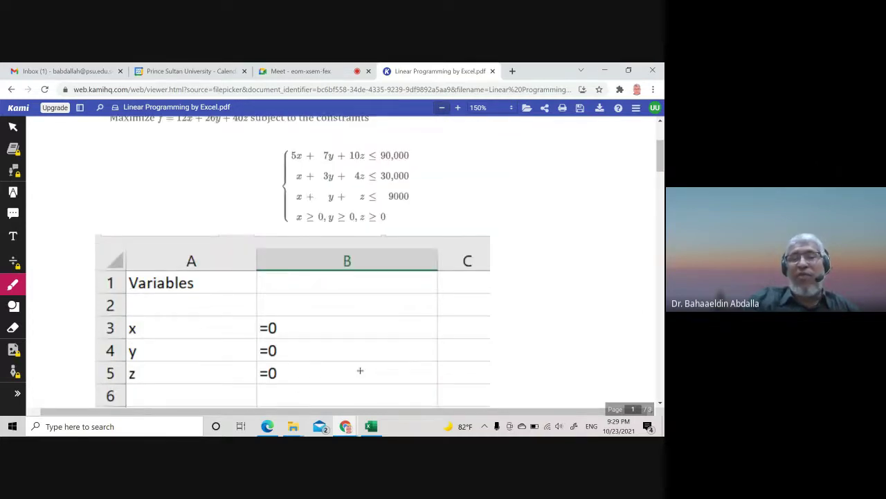
scroll(361, 370, down, 1)
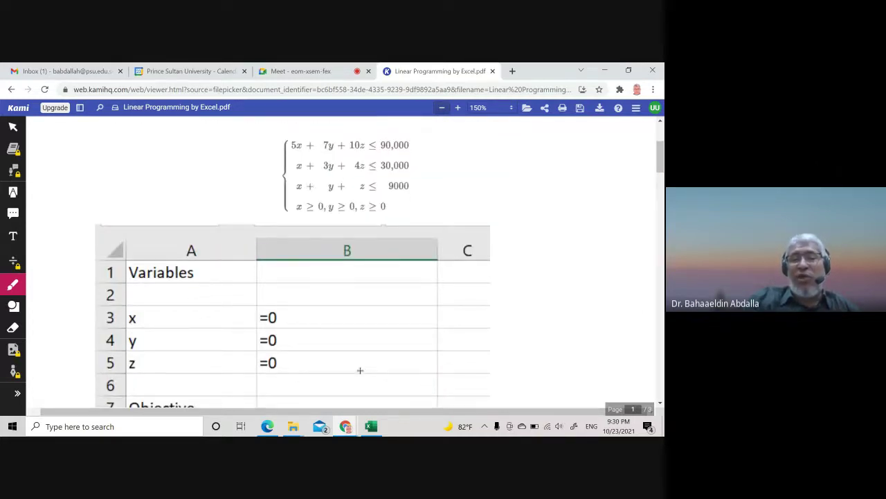
scroll(360, 371, down, 1)
scroll(360, 370, up, 1)
scroll(360, 371, down, 3)
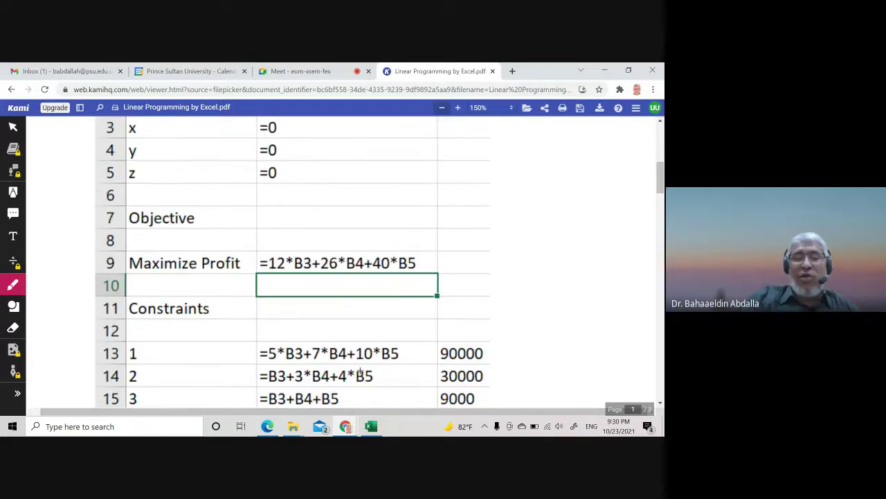
scroll(360, 370, up, 2)
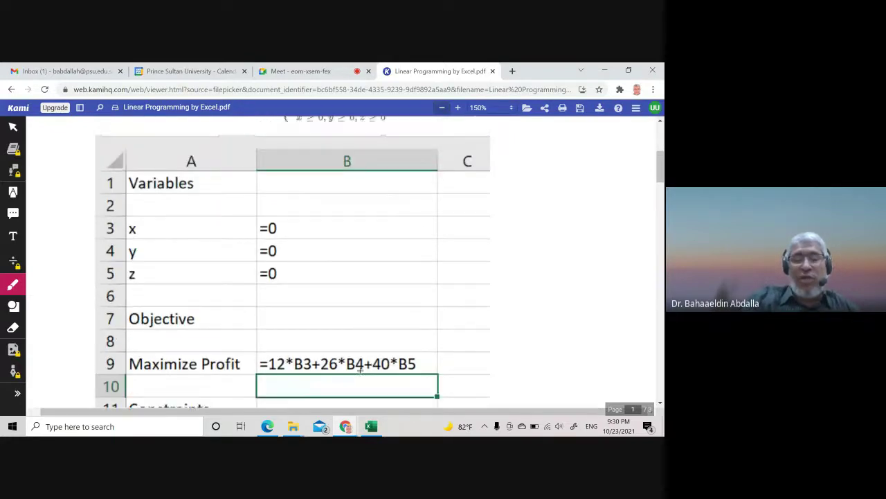
- Switch back to the Excel workbook and enter the heading "Constraints" in cell A11
click(368, 428)
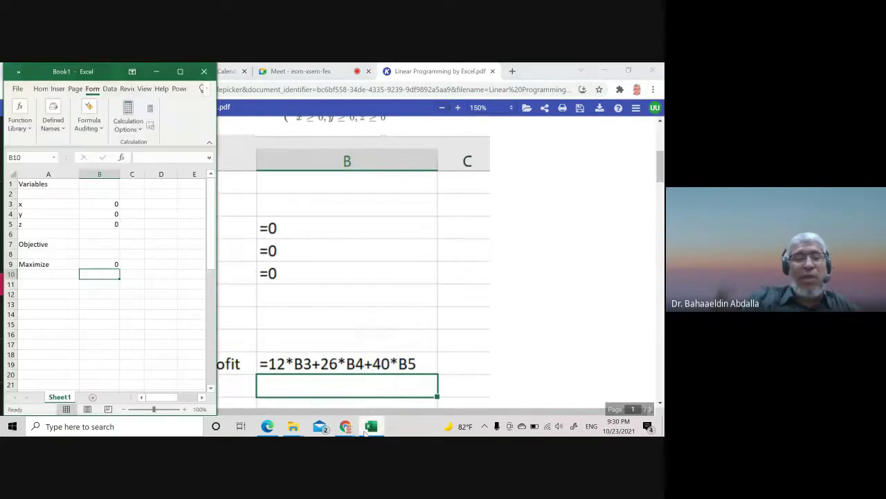
key(Left)
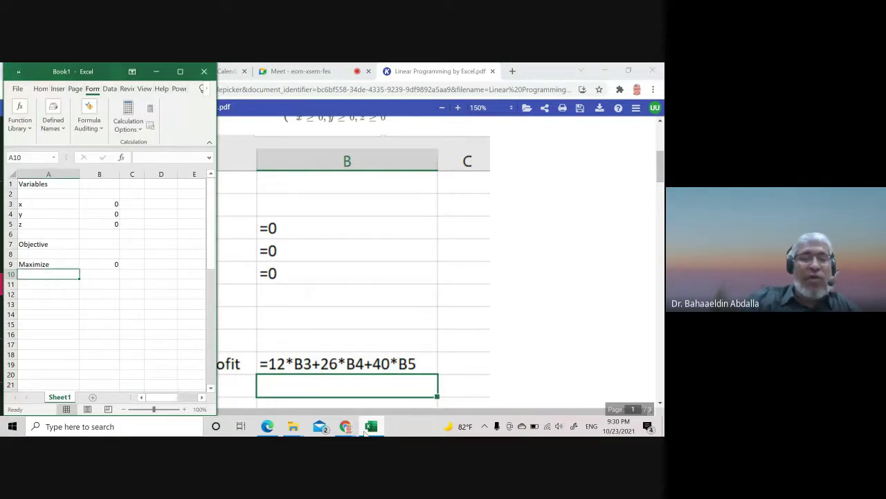
key(Down)
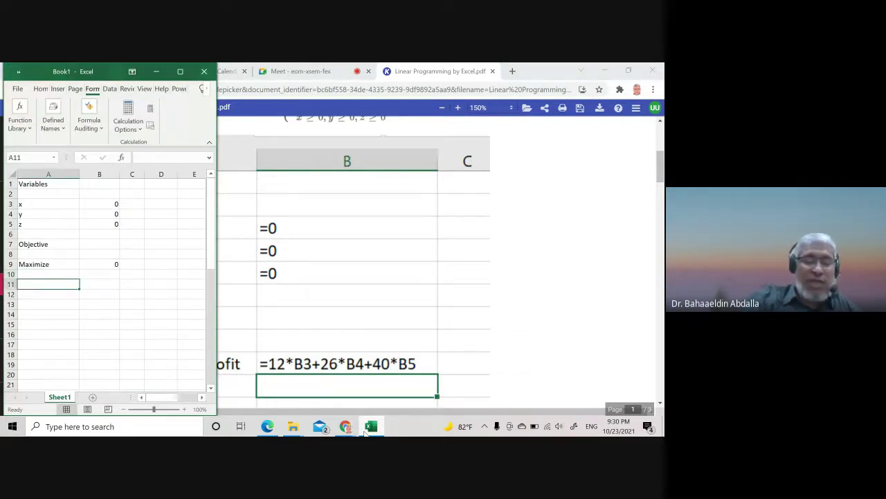
text(Con)
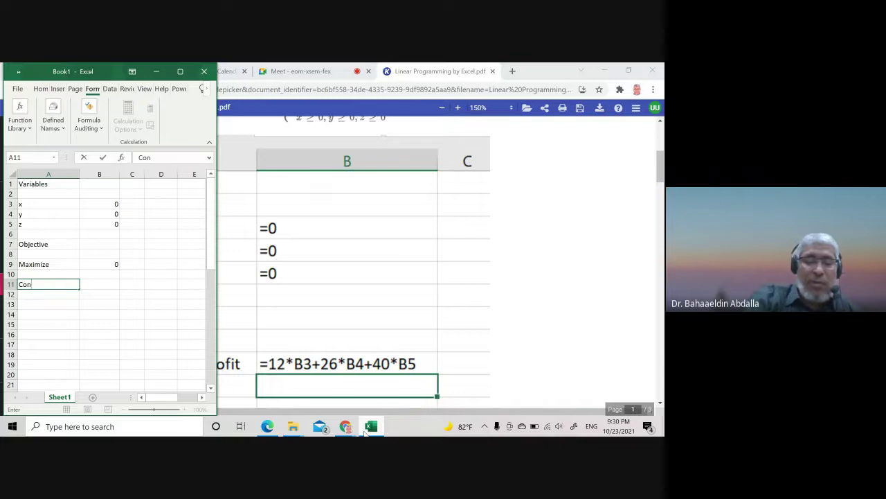
text(straints)
key(Return)
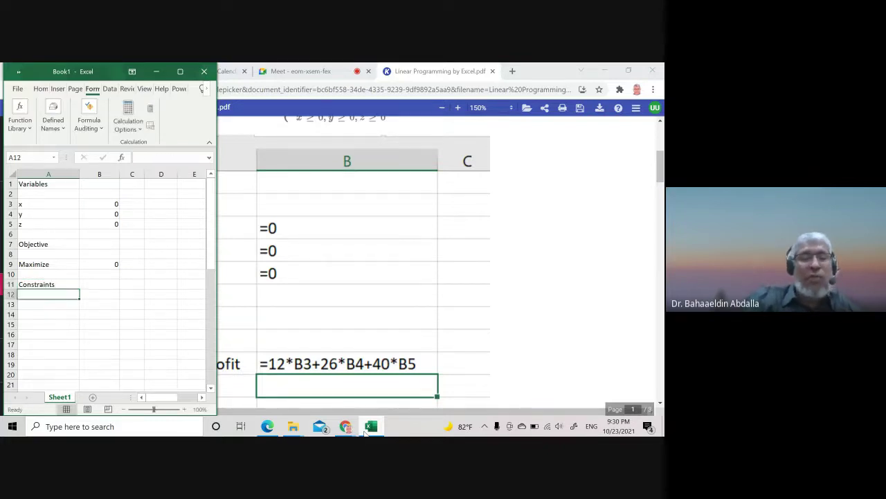
key(Return)
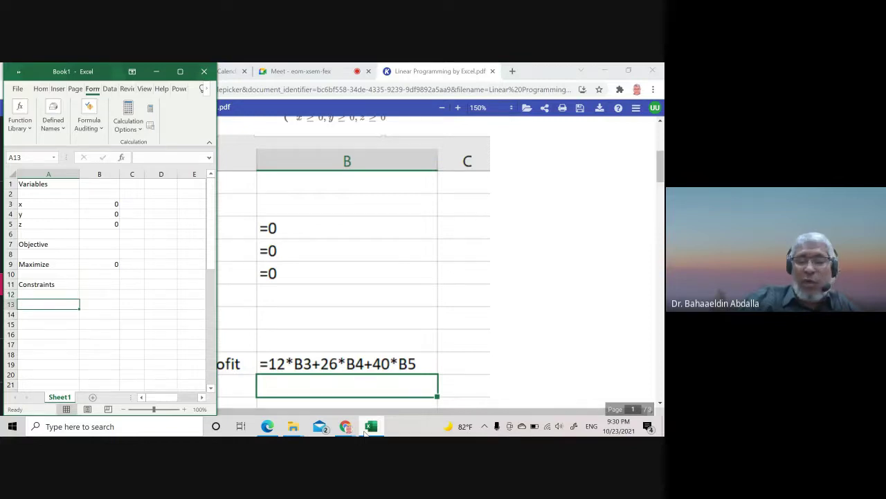
- Number the three constraints 1, 2 and 3 in cells A13 to A15
text(1)
key(Return)
text(2)
key(Return)
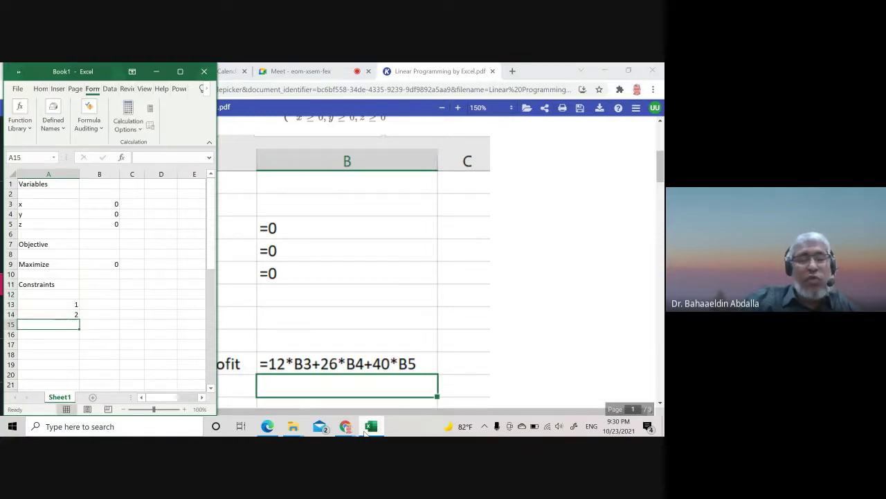
text(3)
key(Return)
- Enter the first constraint's formula =5*B3+7*B4+10*B5 in cell B13, following the inequalities in the PDF
key(Right)
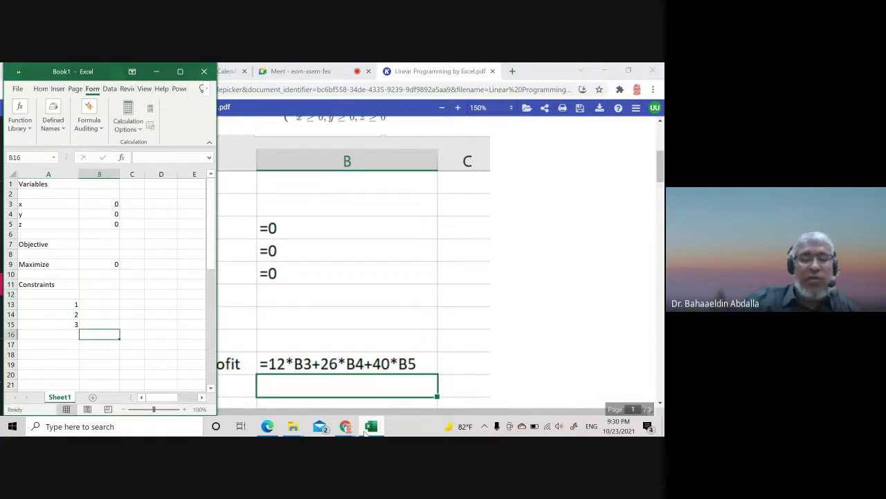
key(Up)
key(Up)
key(Up)
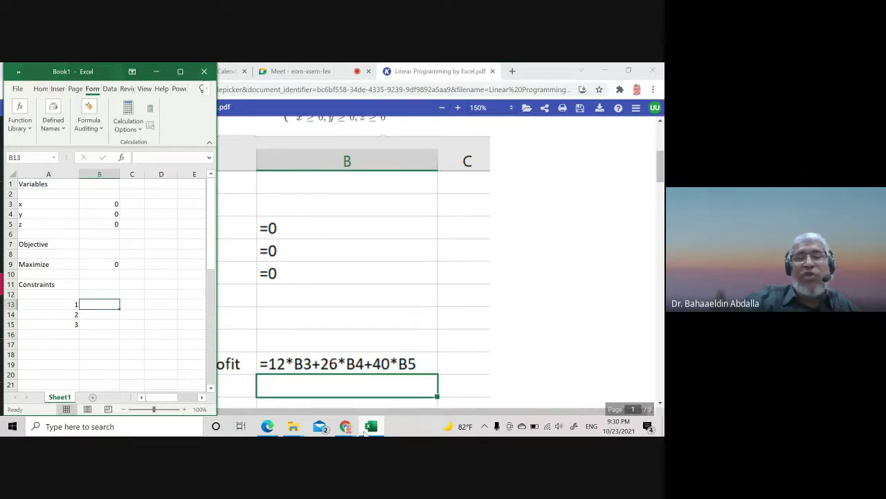
scroll(427, 305, up, 2)
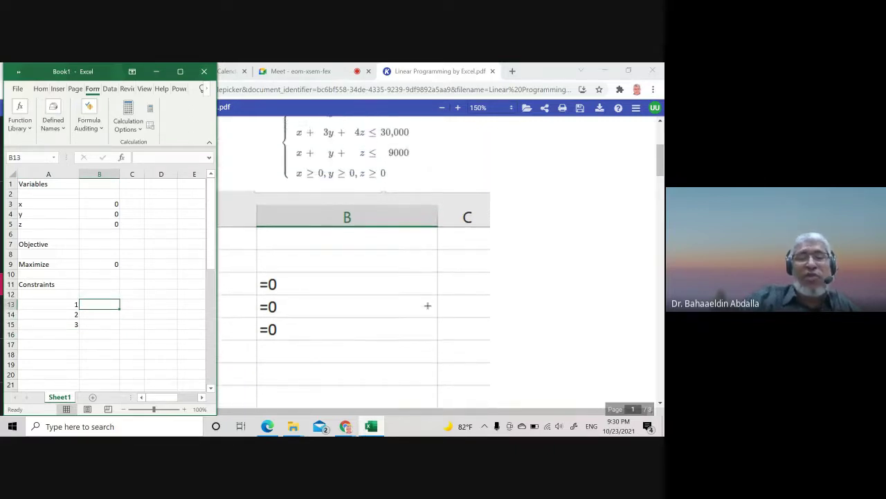
scroll(427, 306, up, 2)
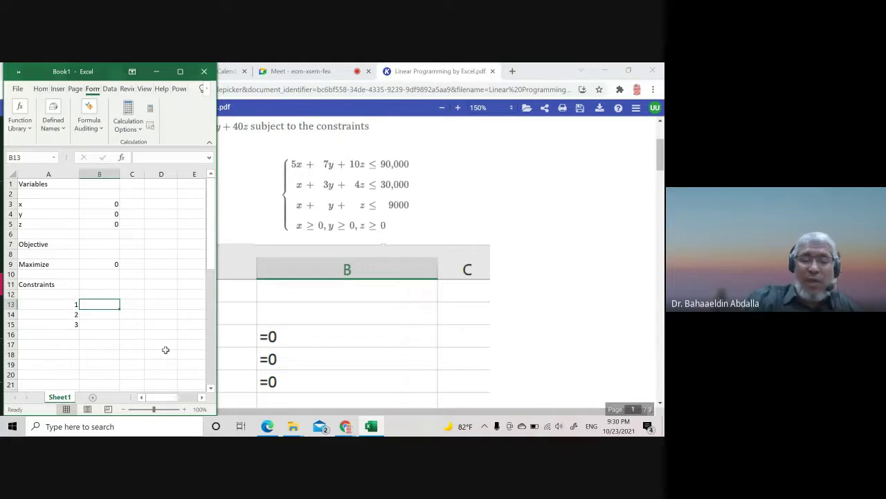
text(=)
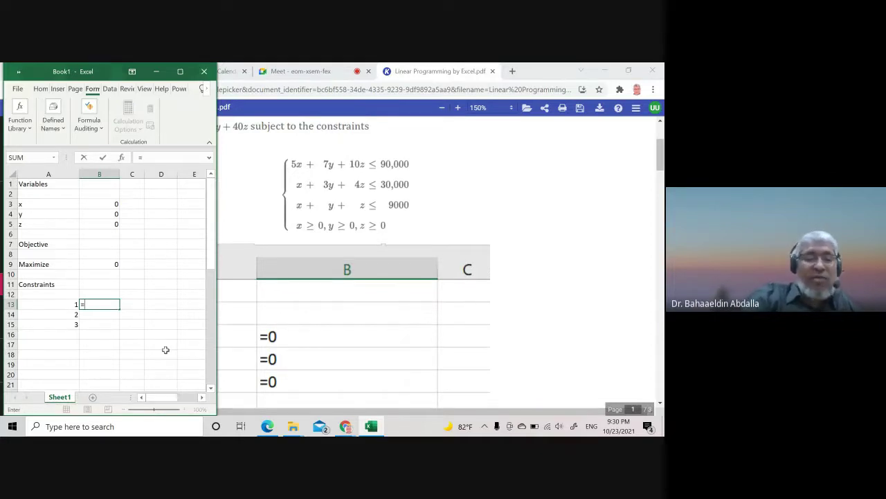
text(5*)
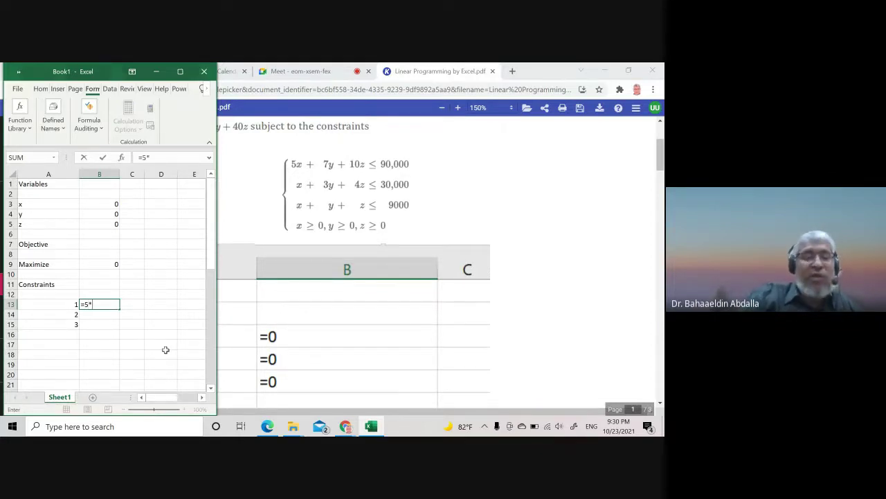
click(100, 203)
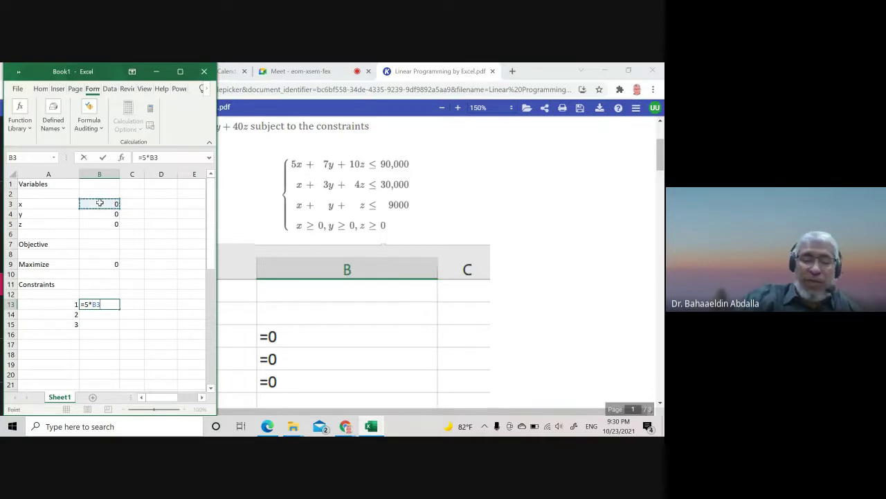
text(+7)
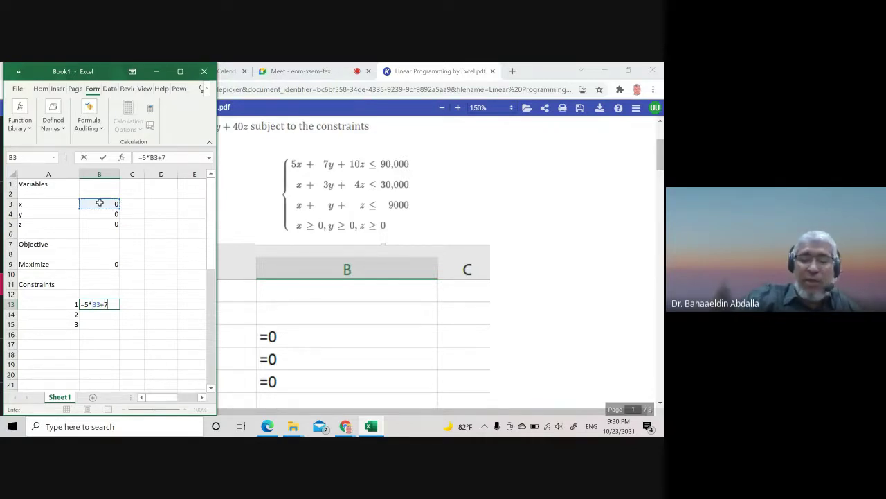
text(*)
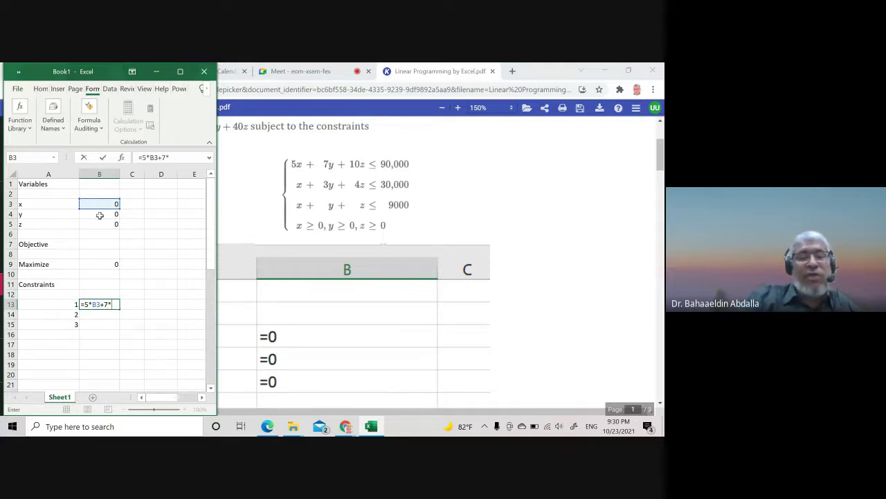
click(100, 214)
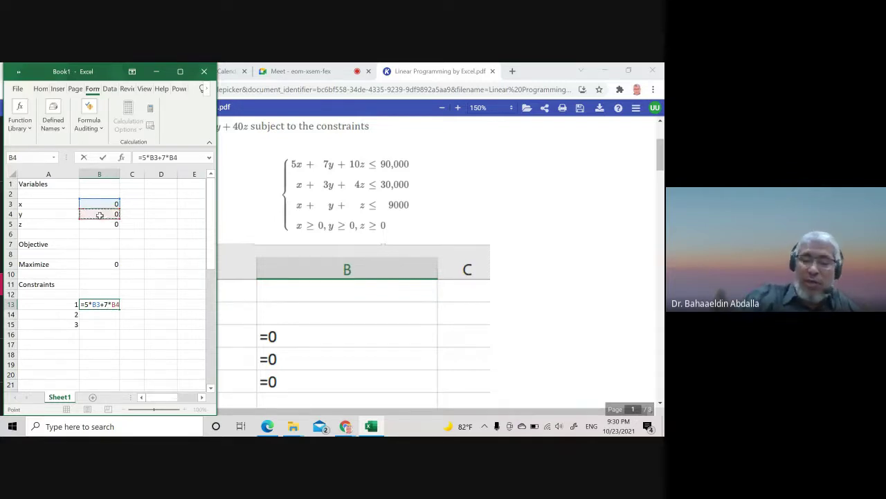
text(+10*)
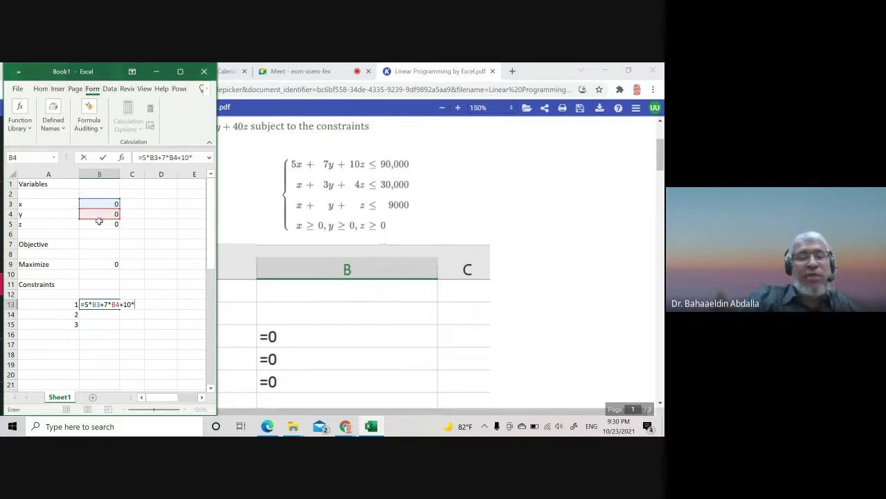
click(99, 224)
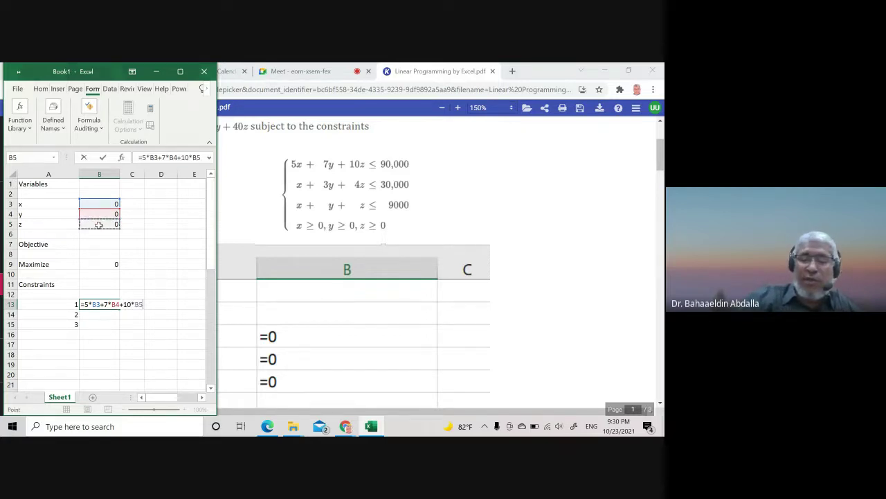
key(Return)
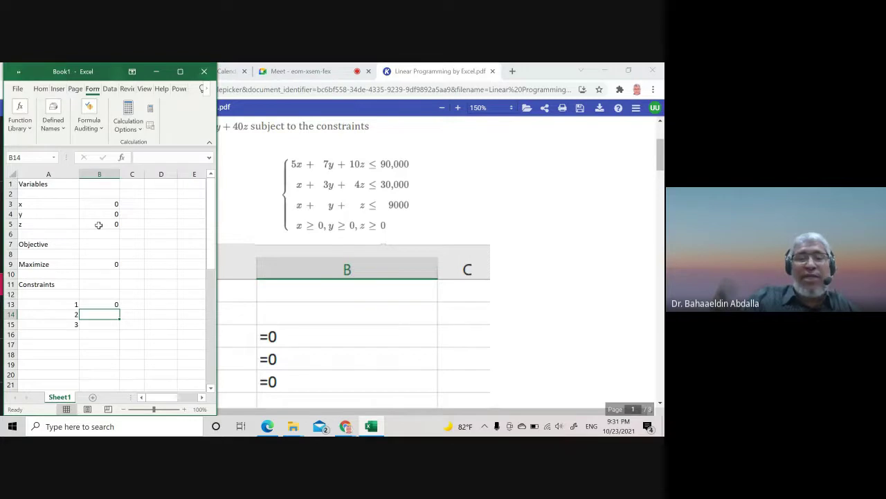
- Enter the second constraint's formula =B3+3*B4+4*B5 in cell B14
text(=)
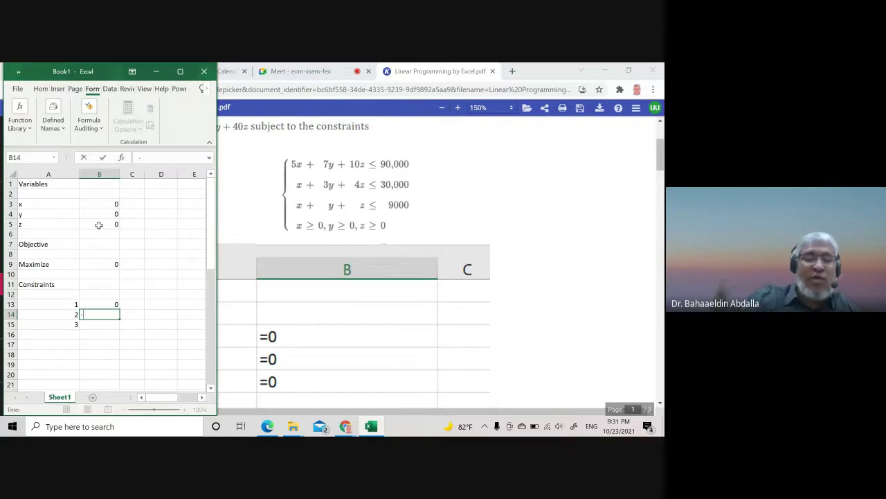
key(BackSpace)
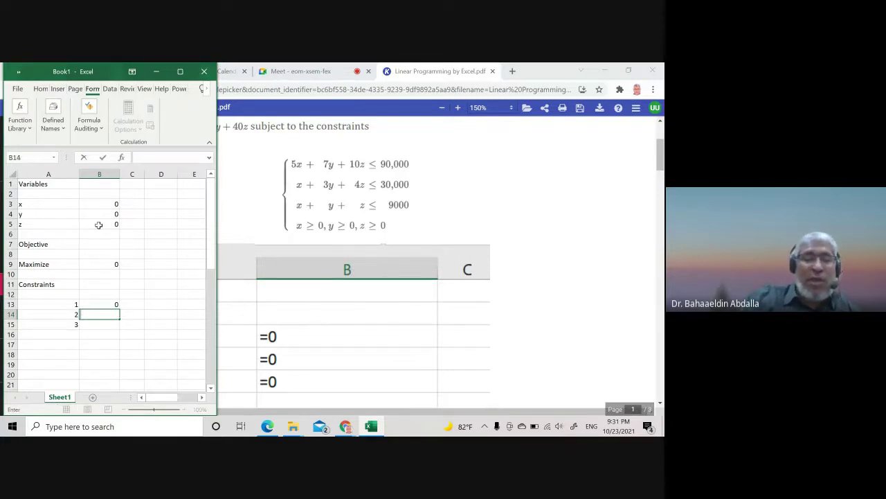
text(=)
click(97, 205)
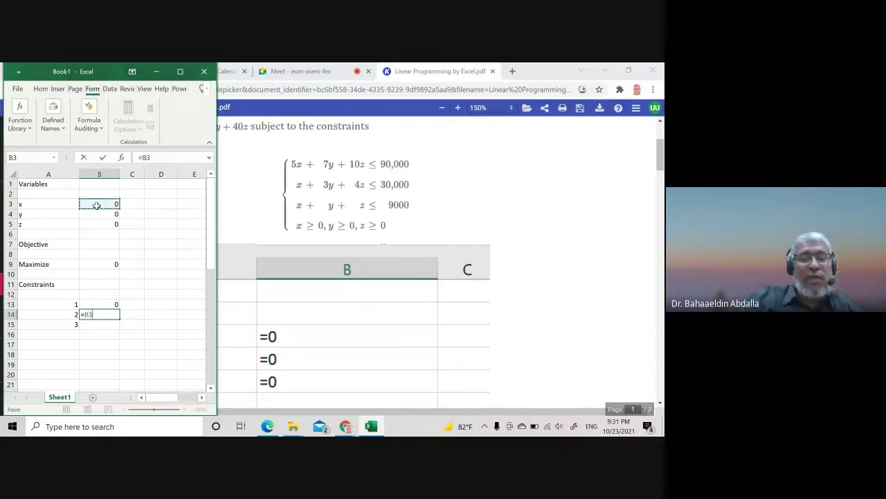
text(+)
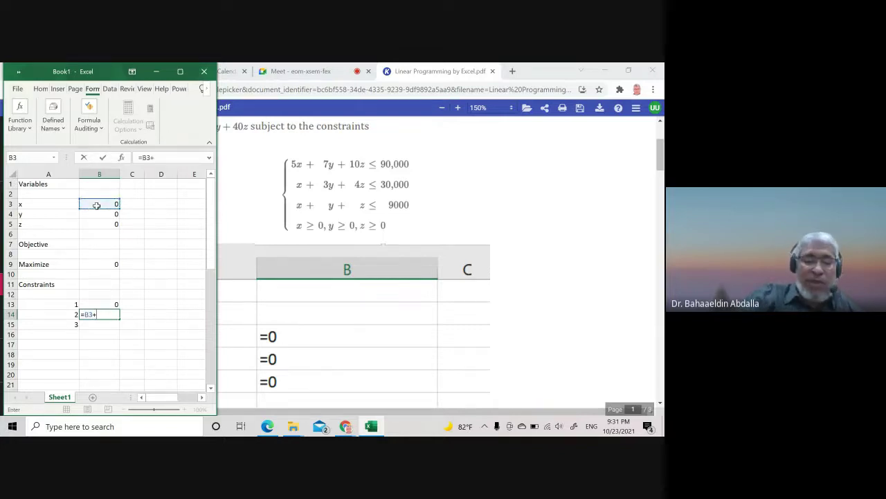
text(3*)
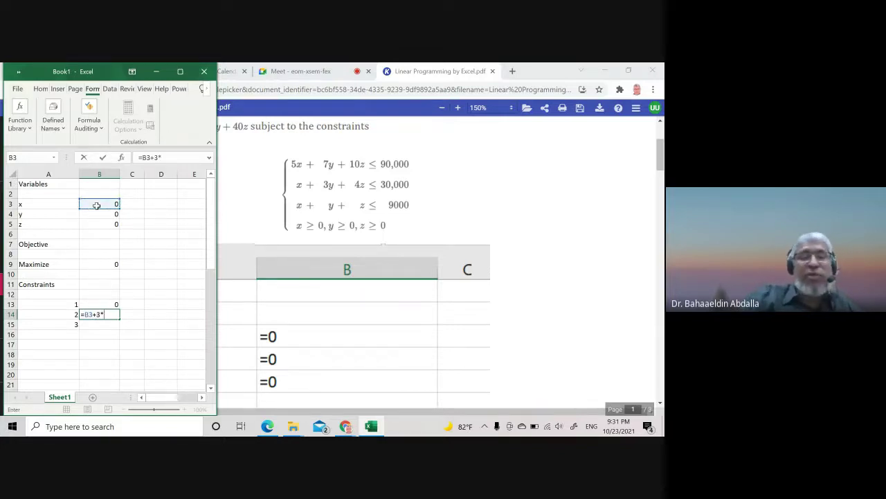
click(98, 214)
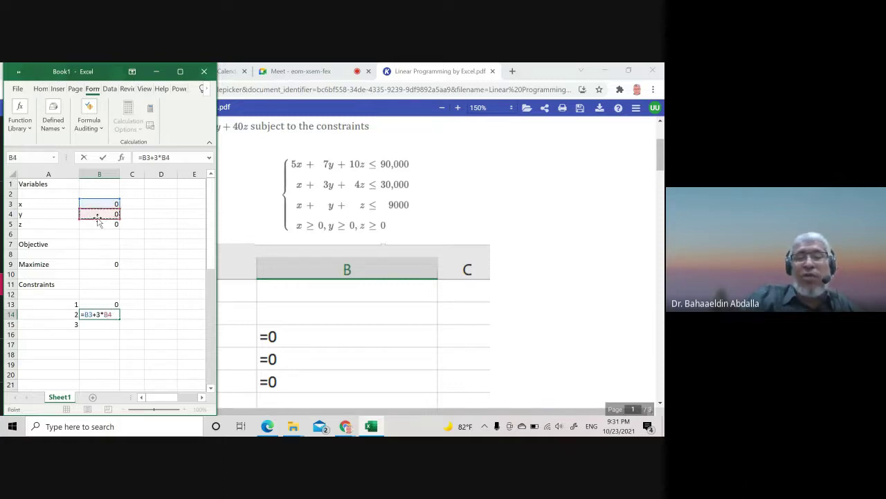
text(+)
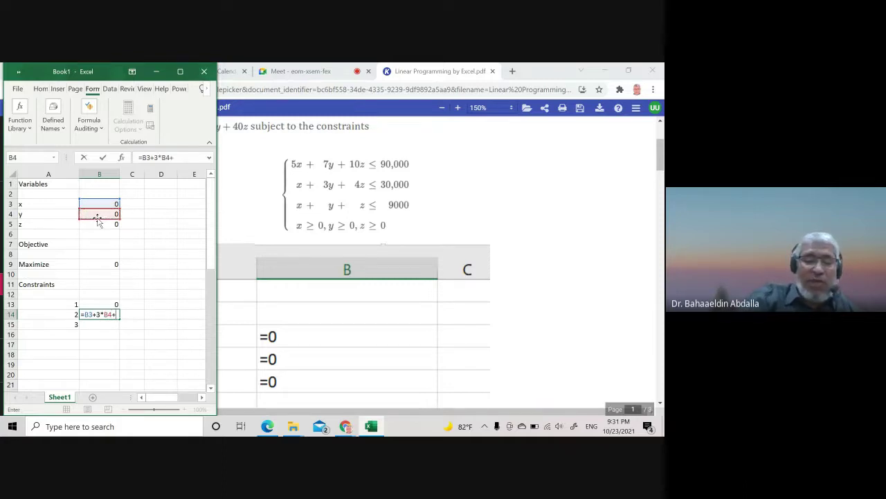
text(4*)
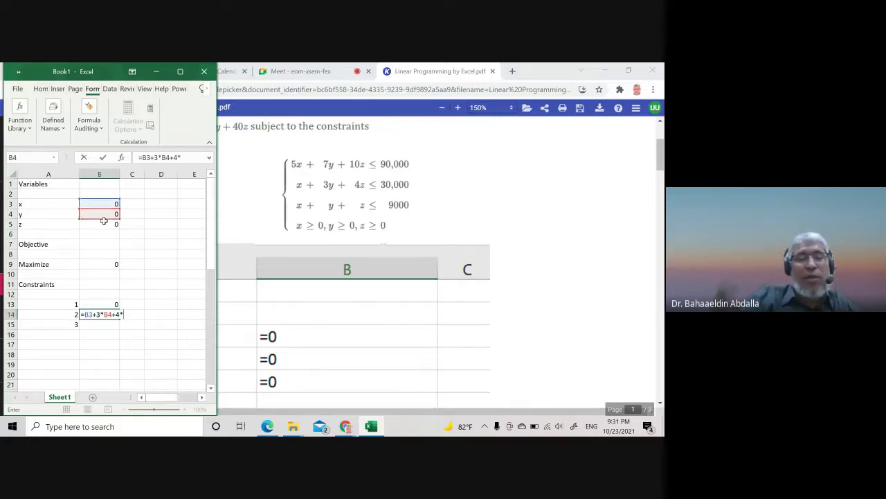
click(102, 224)
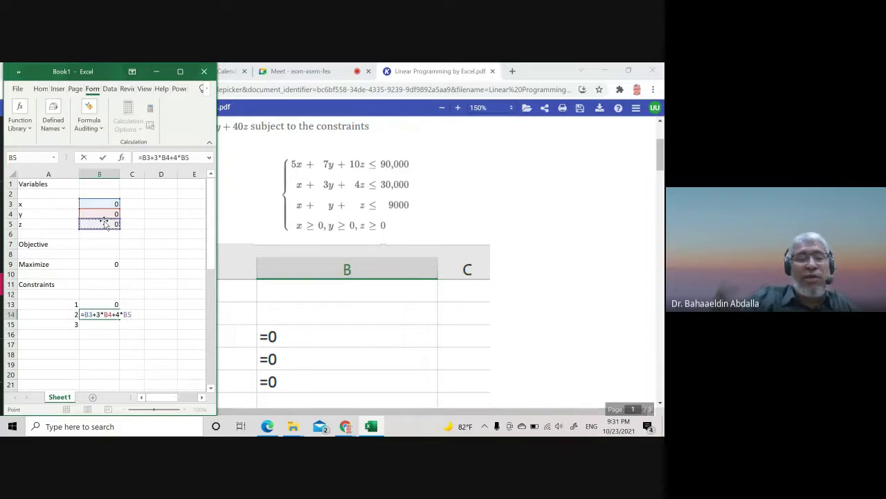
key(Return)
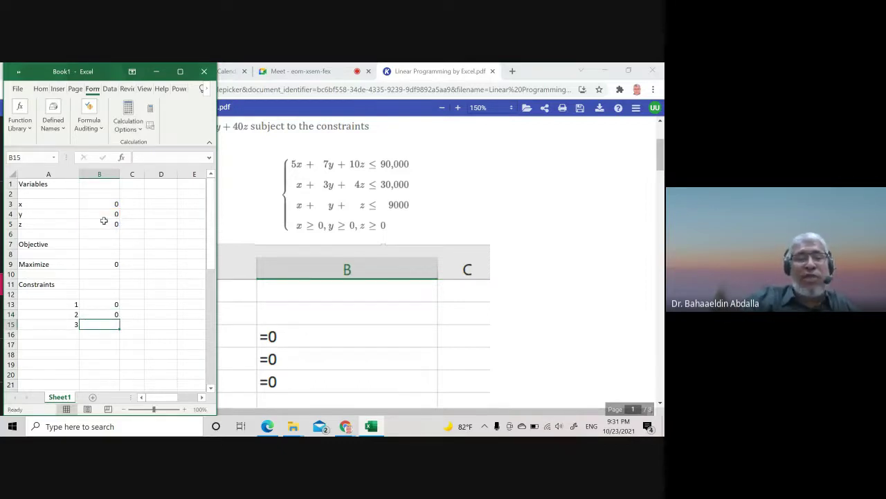
- Enter the third constraint's formula =B3+B4+B5 in cell B15
text(=)
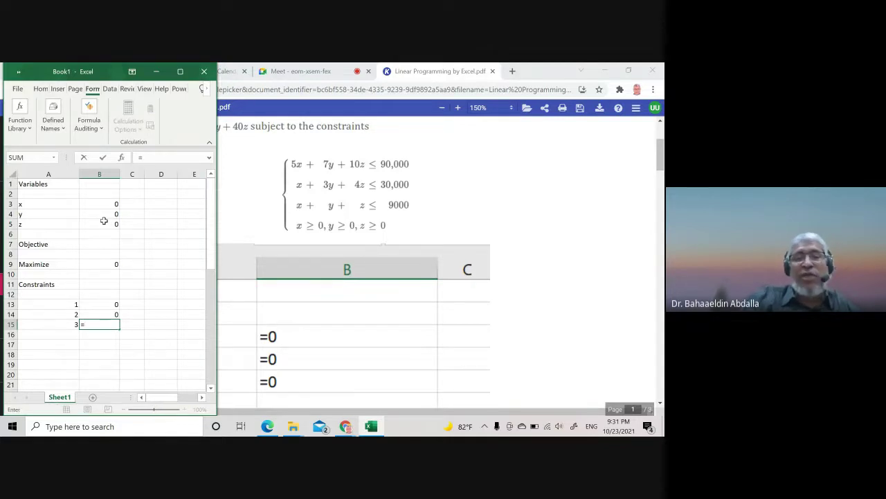
click(108, 205)
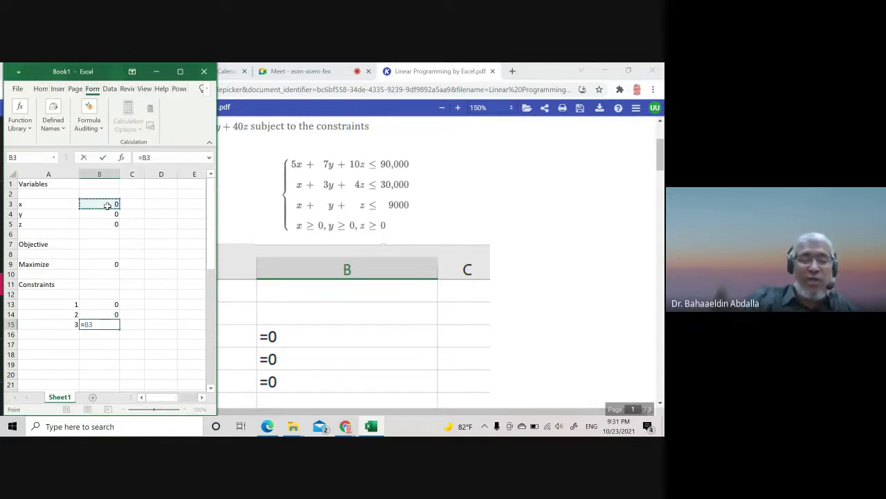
text(+)
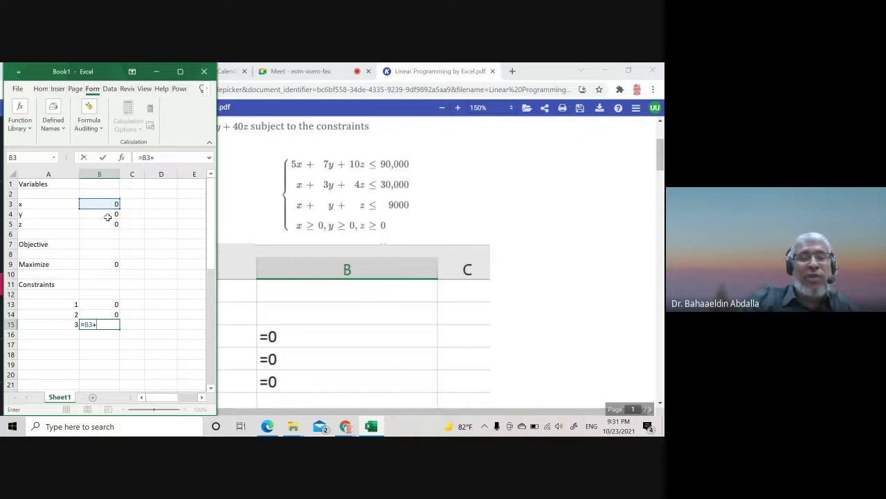
click(108, 216)
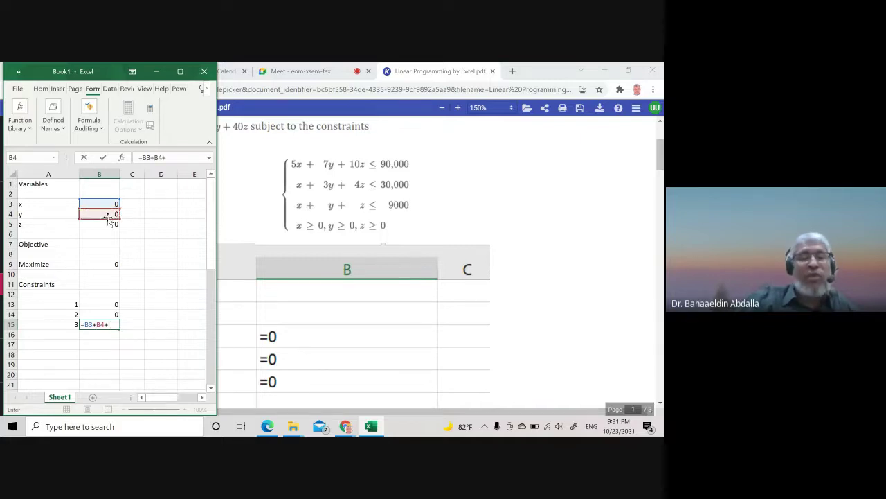
text(+)
click(108, 225)
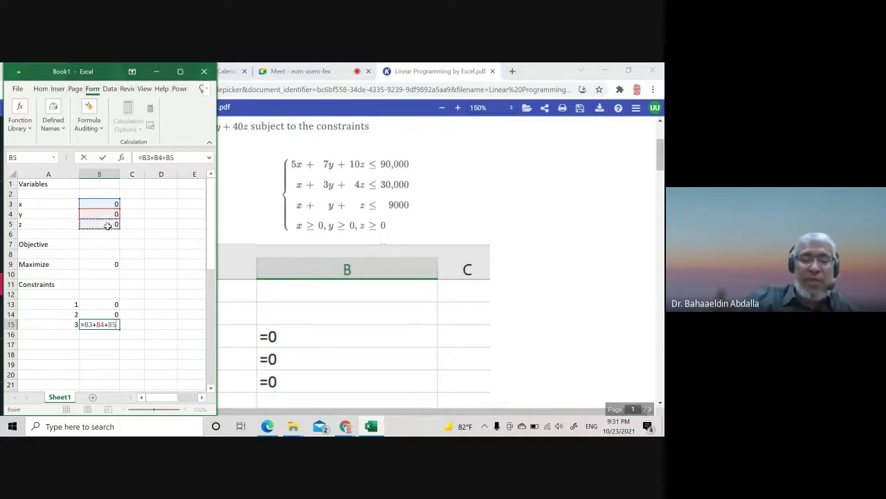
key(Return)
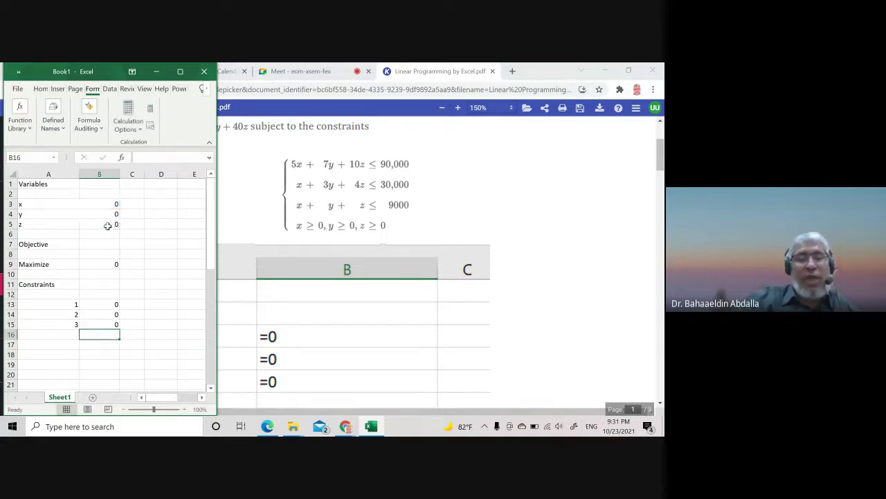
- Enter the constraint limits 90000, 30000 and 9000 in cells C13 to C15
click(137, 304)
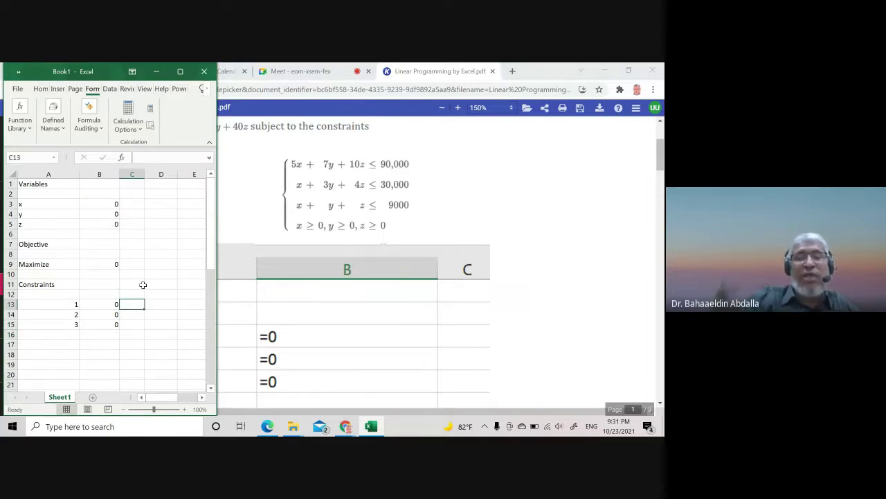
text(90000)
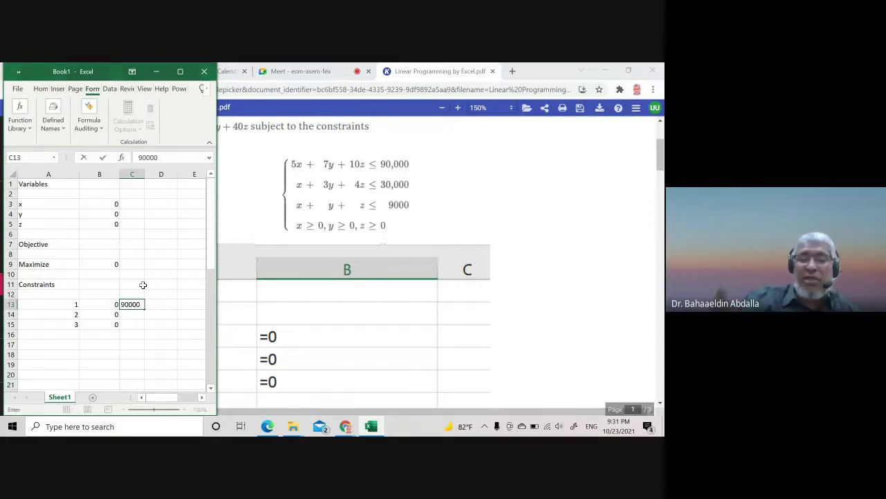
key(Return)
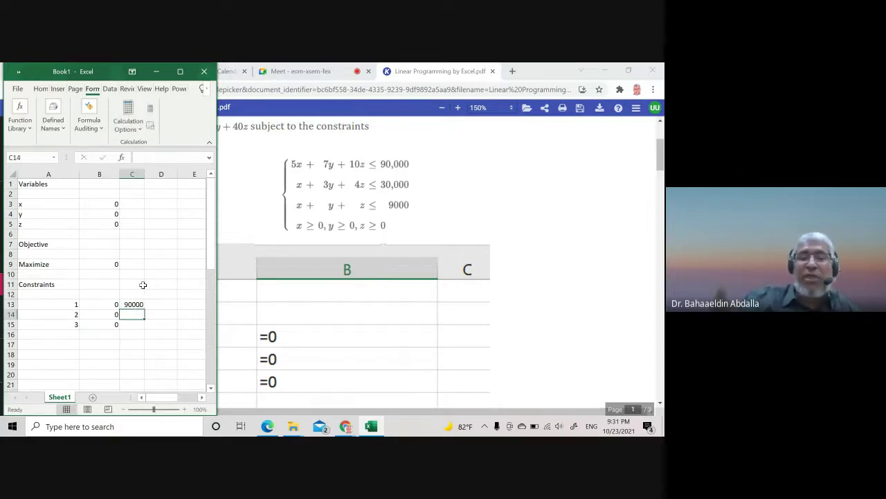
text(30000)
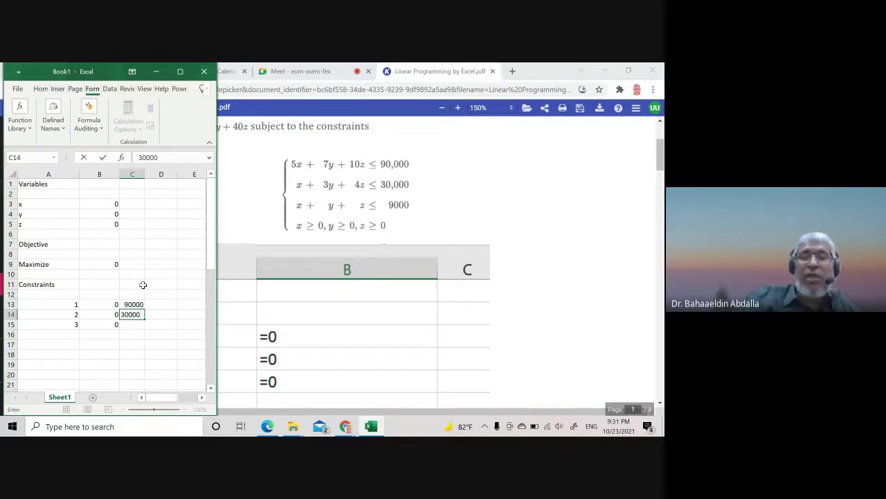
key(Return)
text(9000)
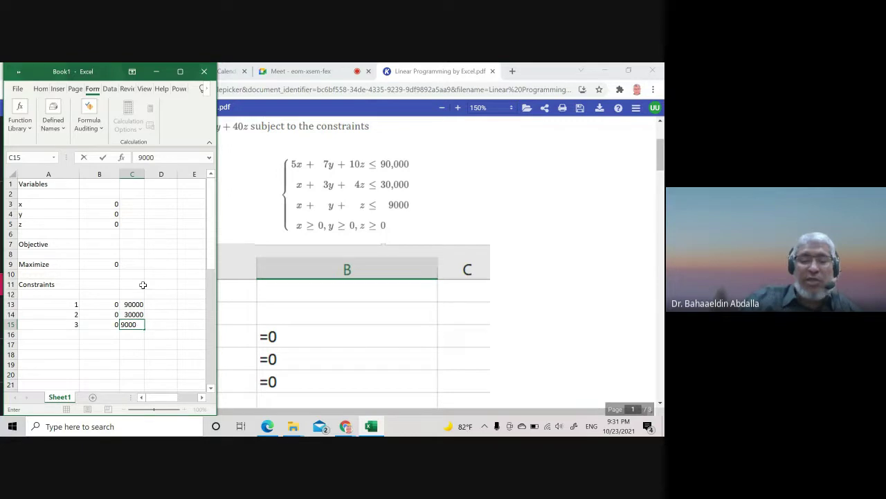
key(Return)
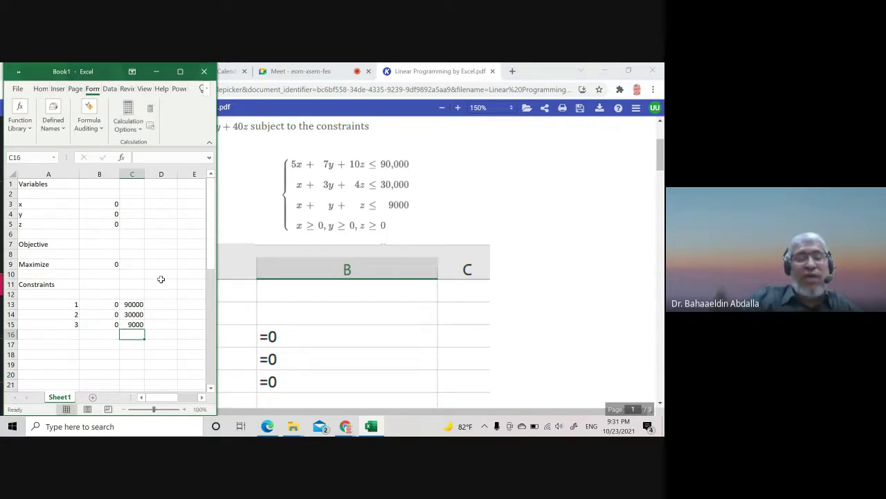
- Examine the PDF's example worksheet layout and its Solver Parameters settings for objective, variable cells and constraints
click(158, 72)
scroll(221, 260, down, 3)
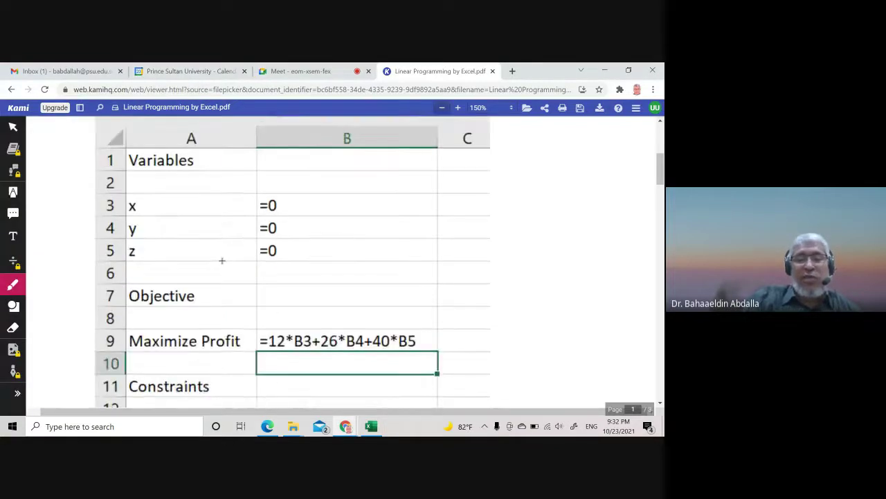
scroll(223, 259, down, 3)
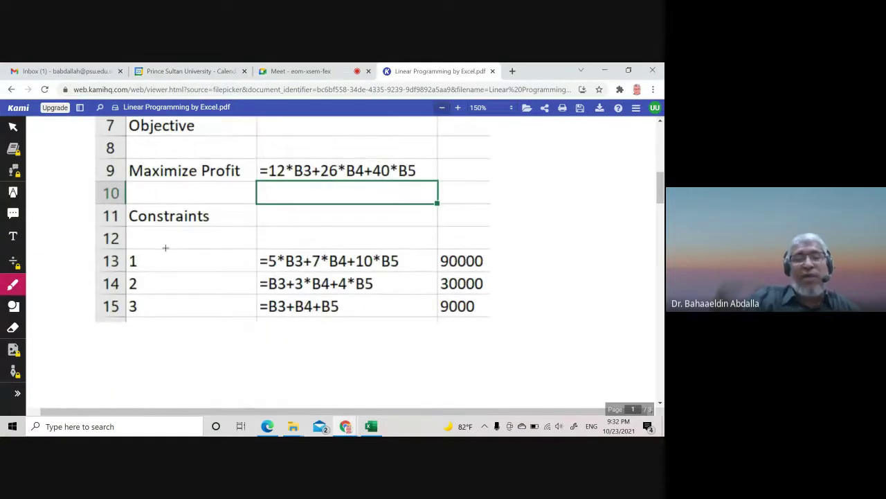
scroll(283, 322, up, 5)
scroll(284, 322, down, 2)
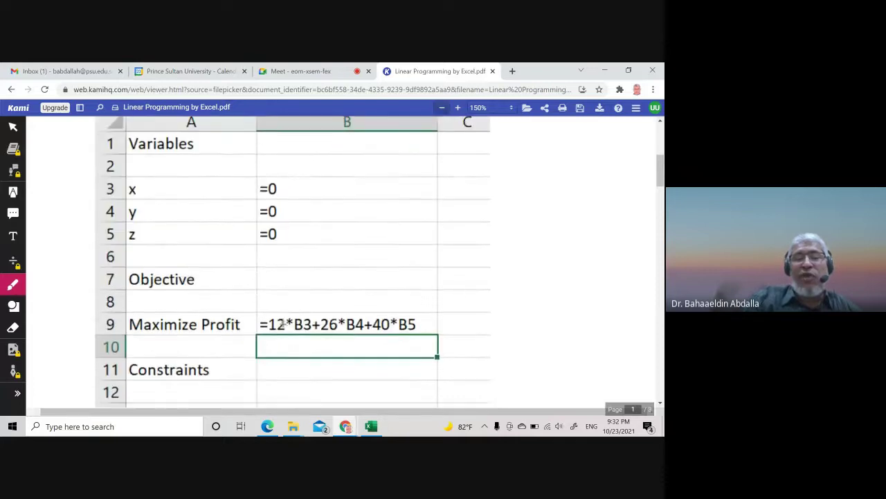
scroll(264, 286, down, 1)
scroll(263, 288, up, 3)
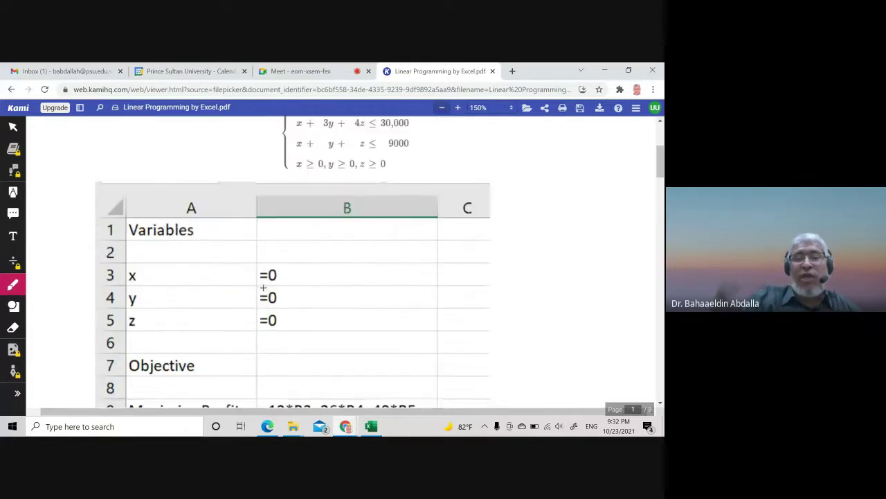
scroll(263, 287, down, 5)
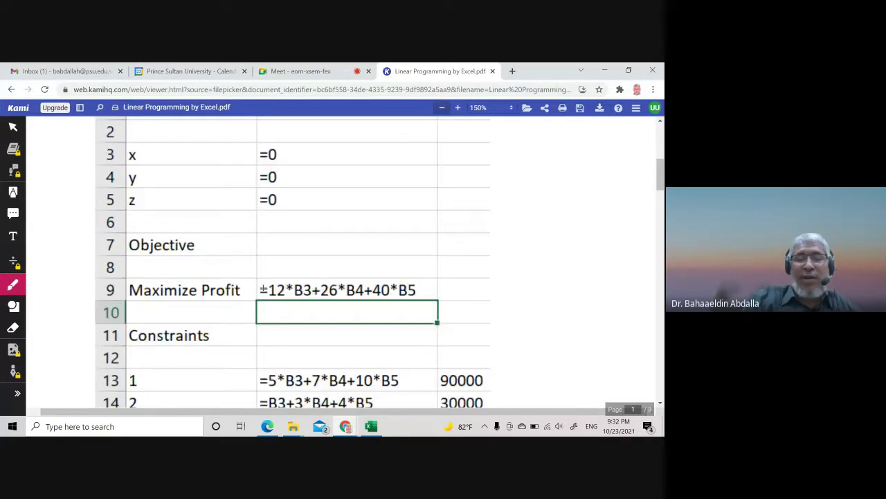
scroll(263, 287, down, 6)
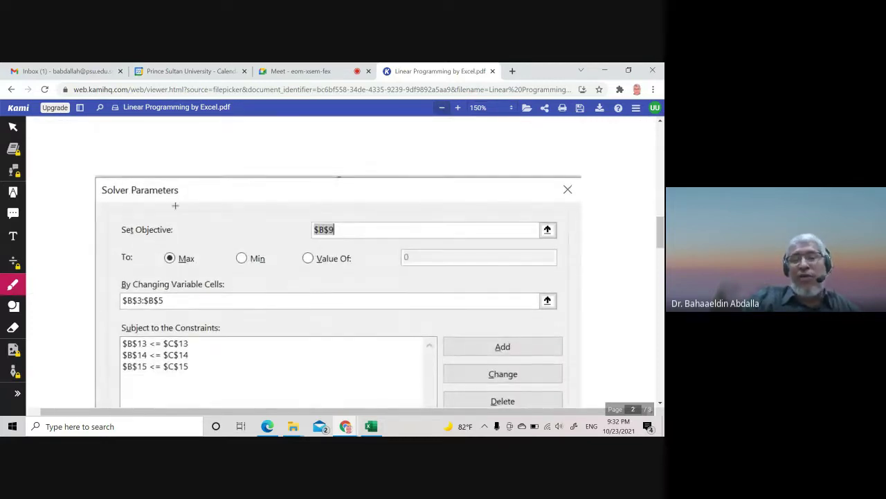
scroll(175, 206, down, 1)
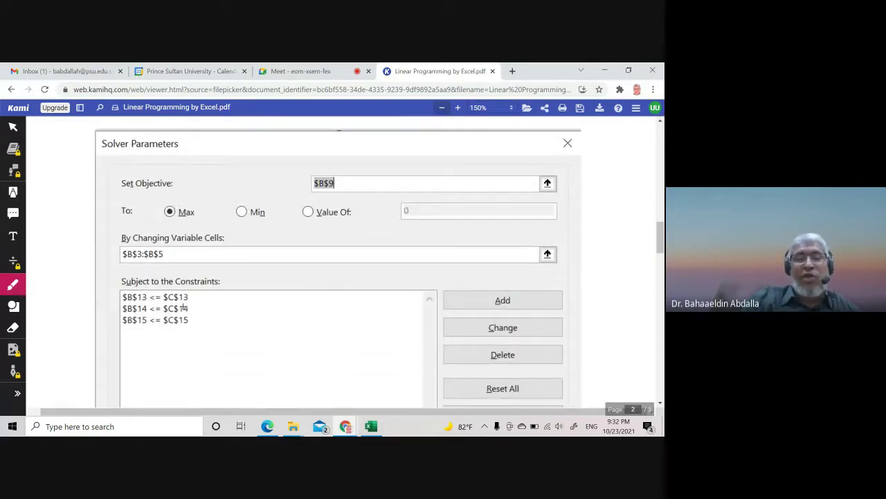
- Switch back to the Excel workbook, open Solver and reset all its options and cell selections
click(376, 430)
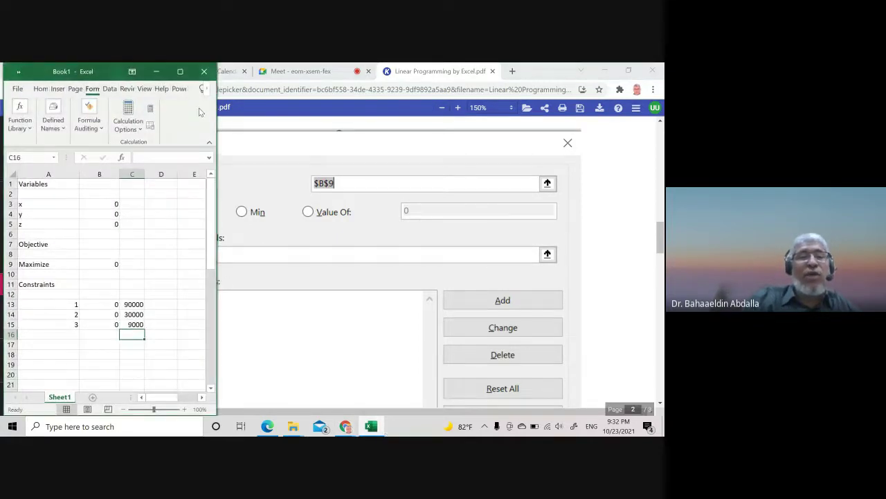
click(180, 71)
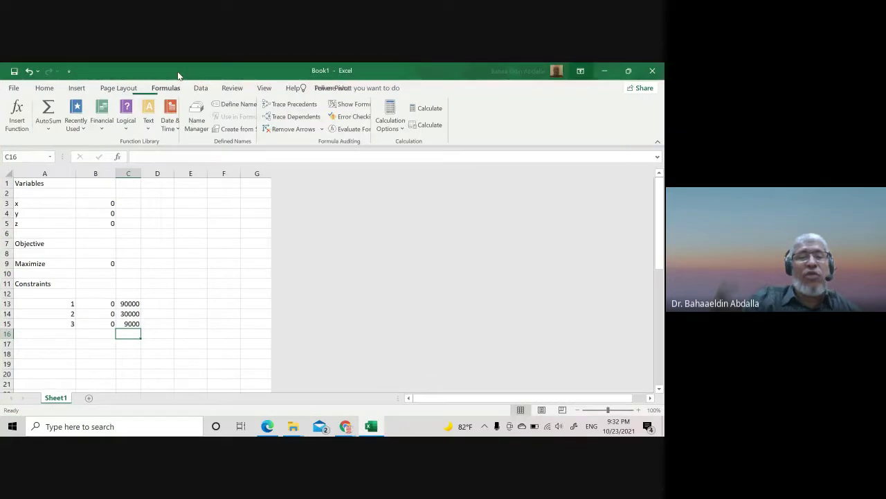
click(205, 91)
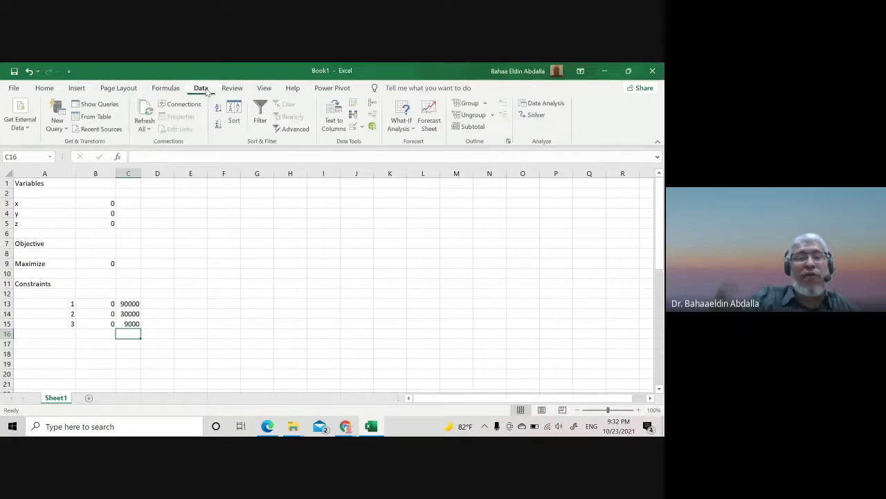
click(536, 115)
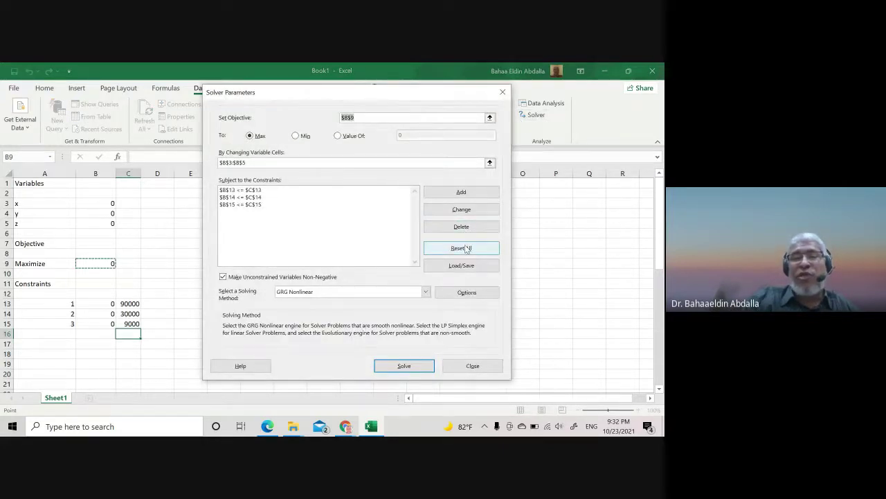
click(466, 249)
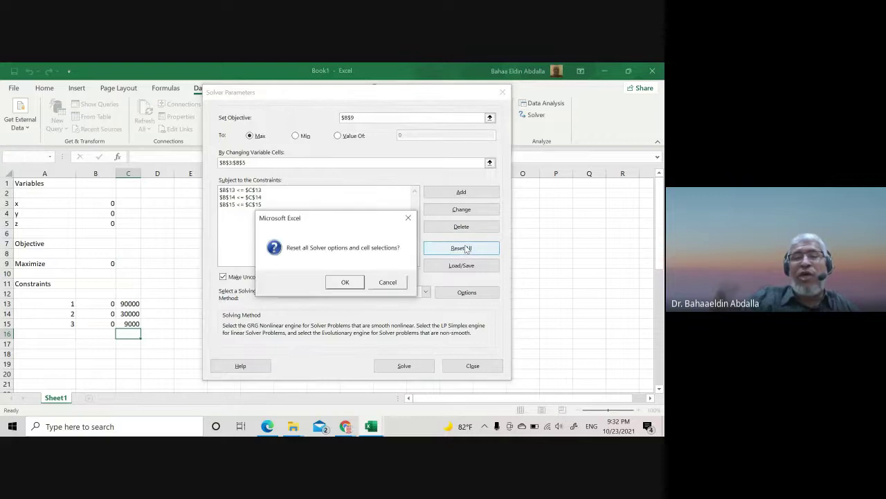
click(352, 282)
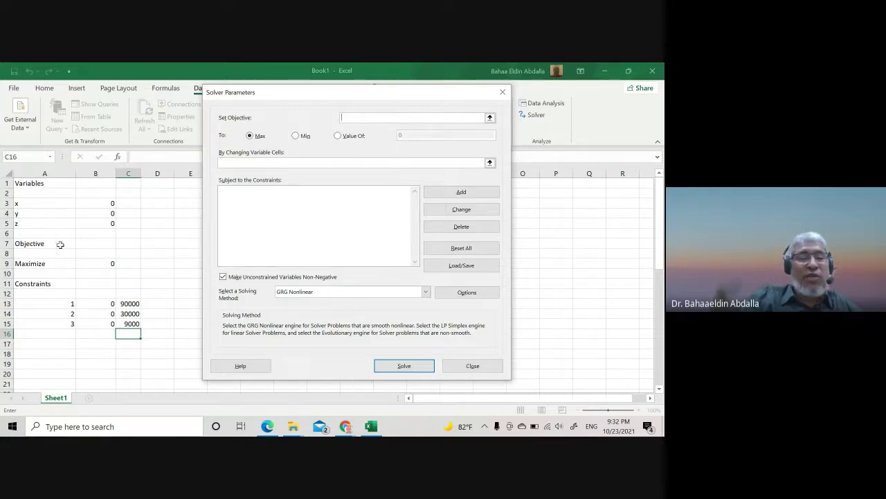
- Set the Solver objective to cell B9 and the changing variable cells to B3:B5
click(112, 264)
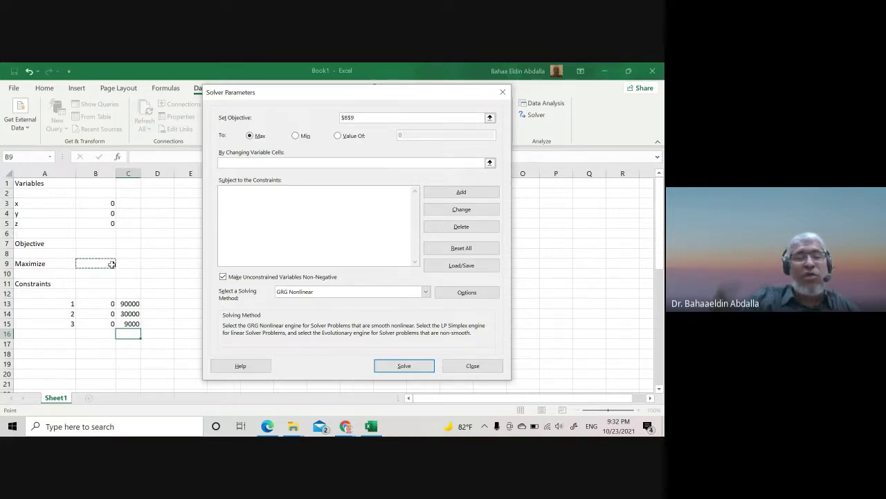
click(246, 161)
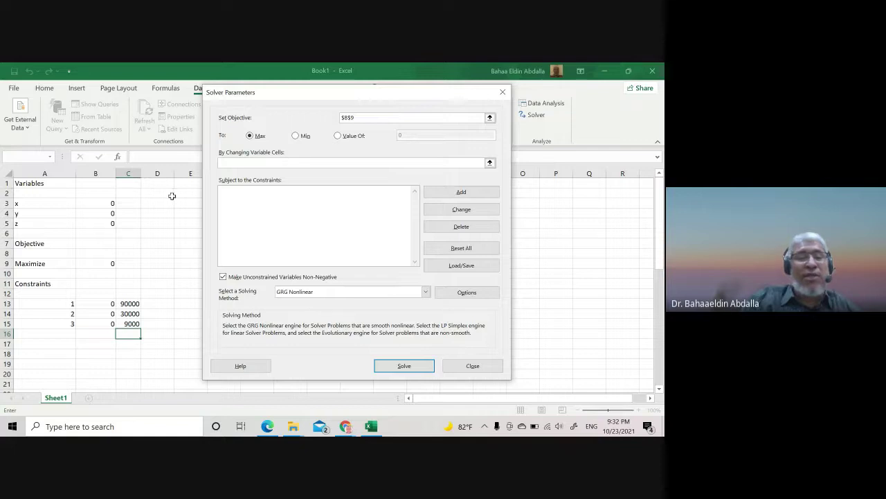
drag(108, 203, 106, 220)
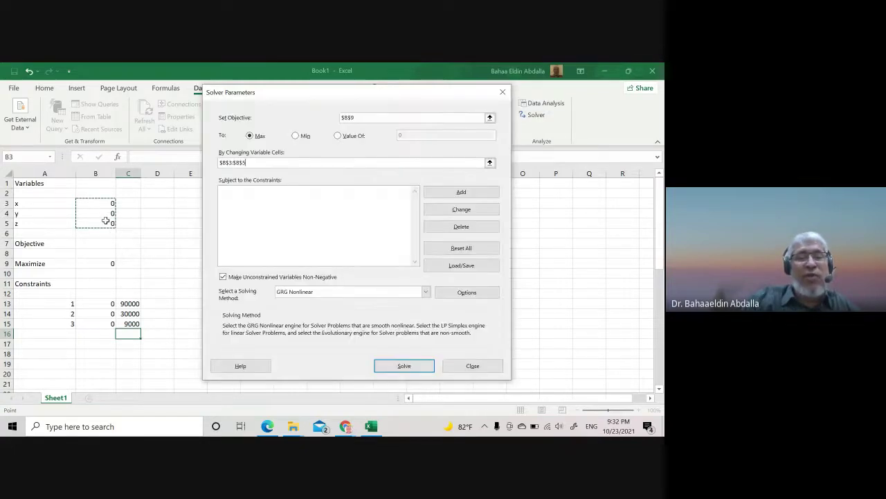
- Add the first Solver constraint, $B$13 <= $C$13
click(291, 200)
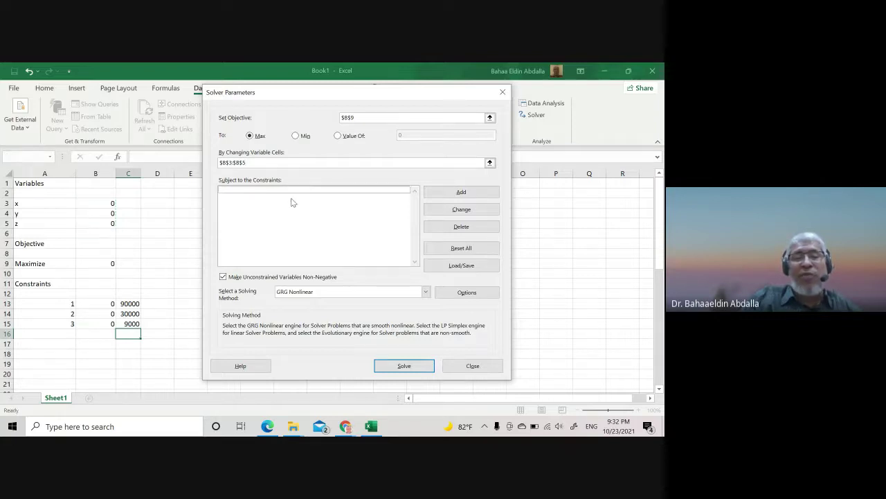
click(461, 192)
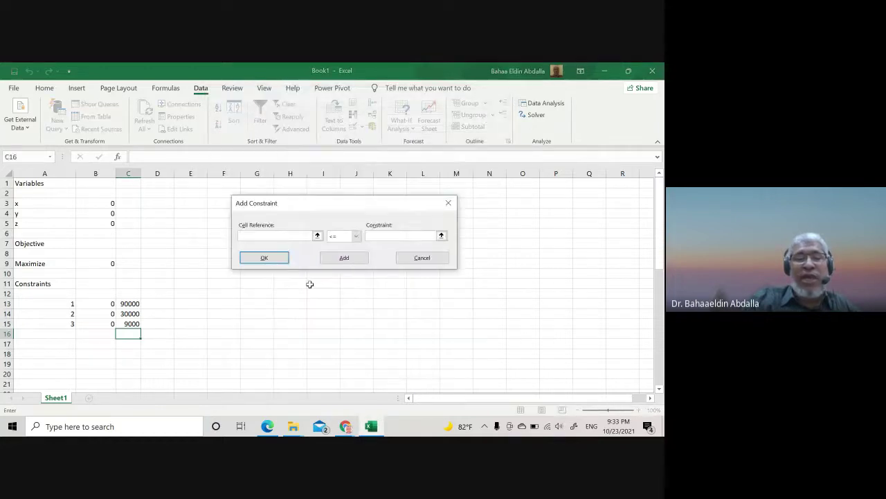
click(110, 303)
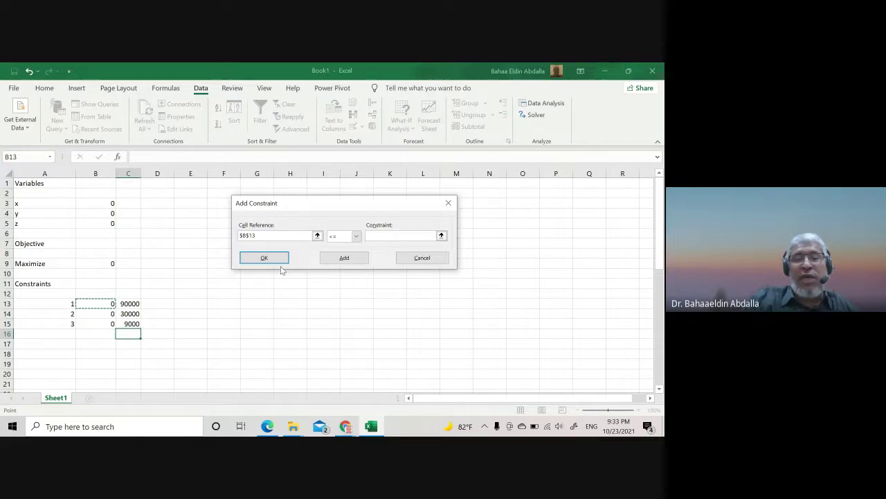
click(378, 235)
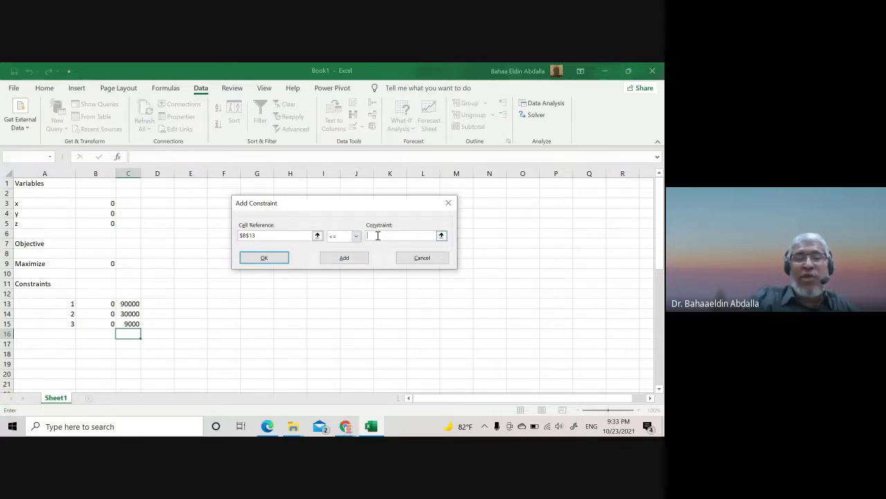
click(135, 303)
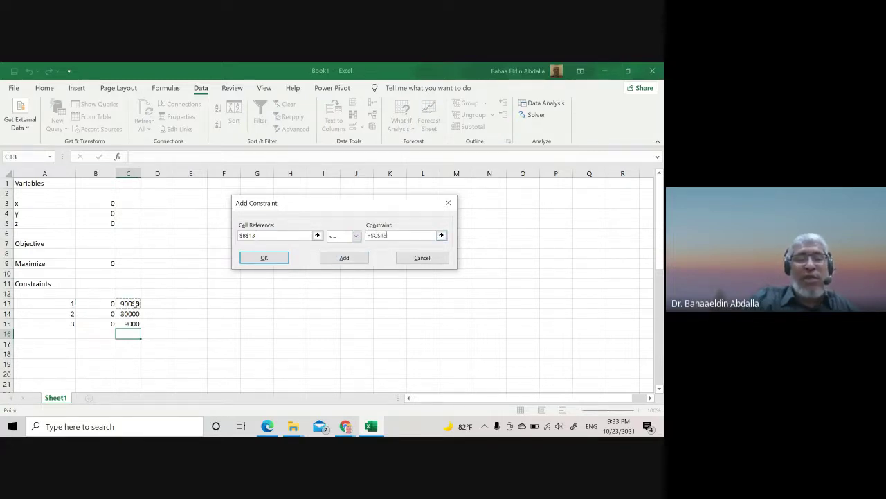
click(344, 257)
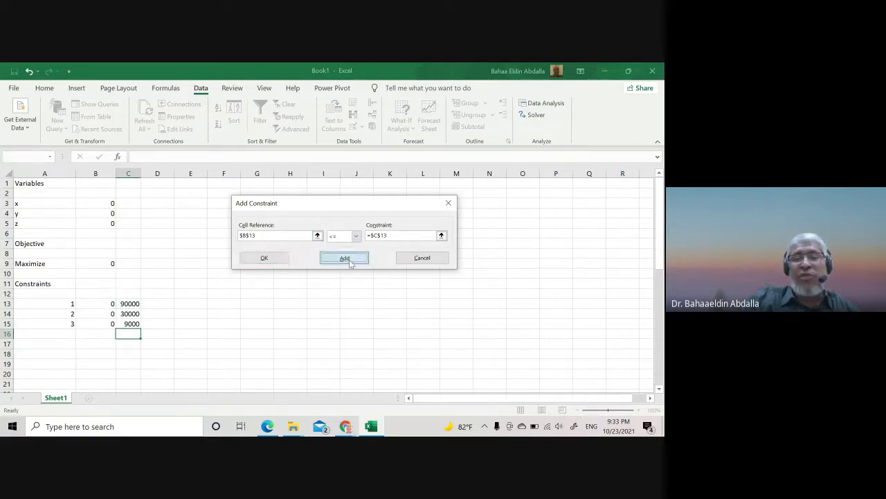
- Add the second Solver constraint, $B$14 <= $C$14
click(106, 315)
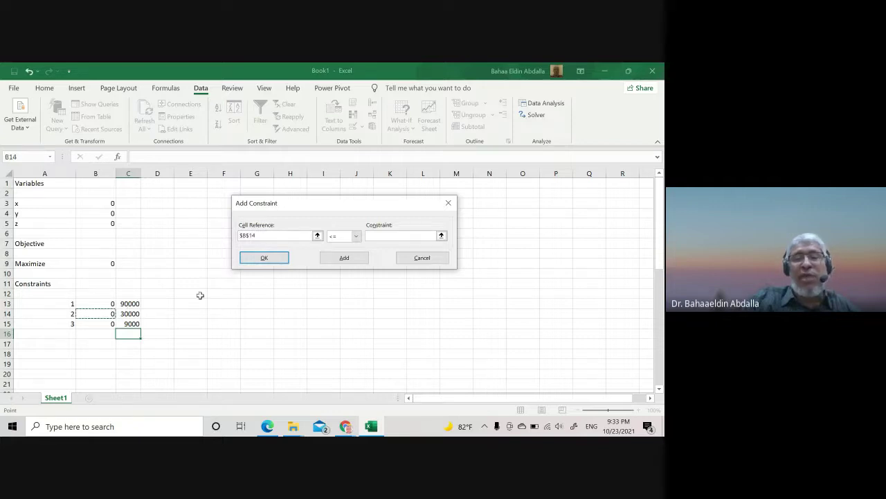
click(404, 237)
click(131, 314)
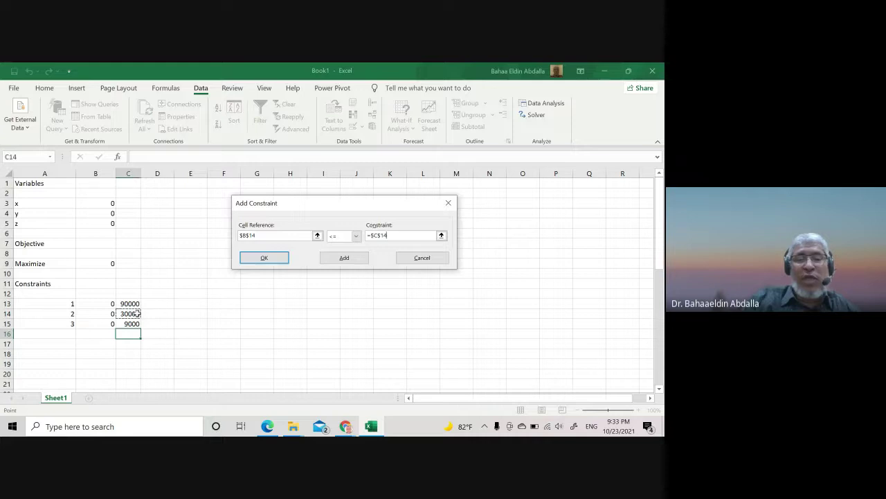
click(358, 259)
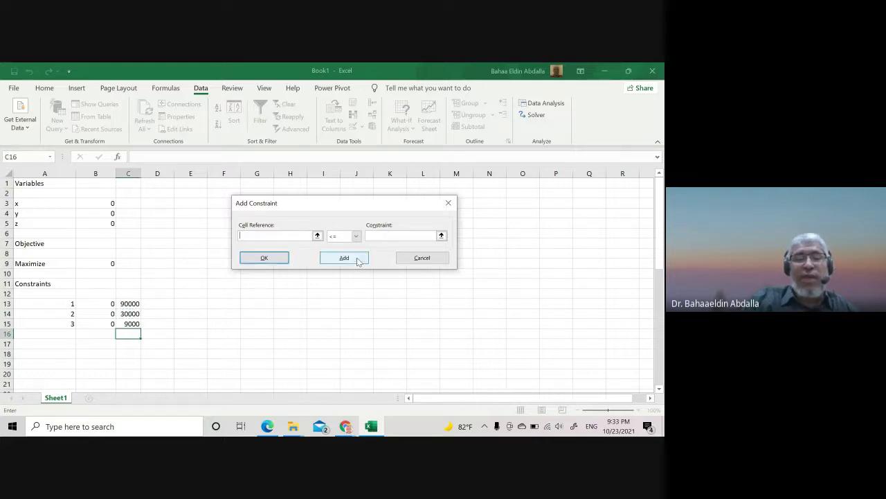
- Add the third Solver constraint, $B$15 <= $C$15, and return to the Solver parameters
click(110, 324)
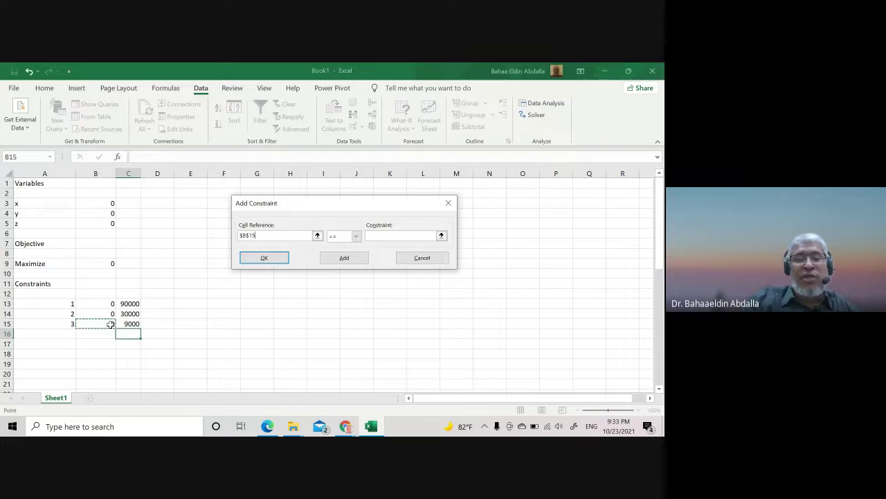
click(394, 236)
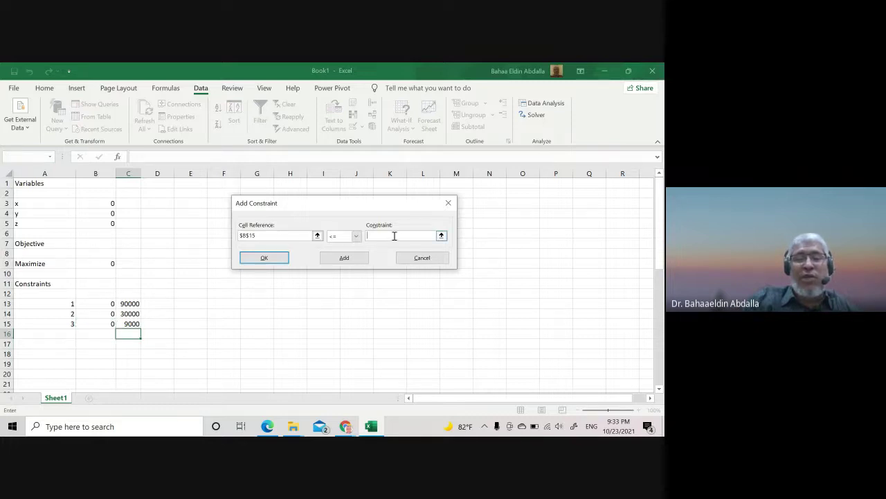
click(131, 323)
click(352, 259)
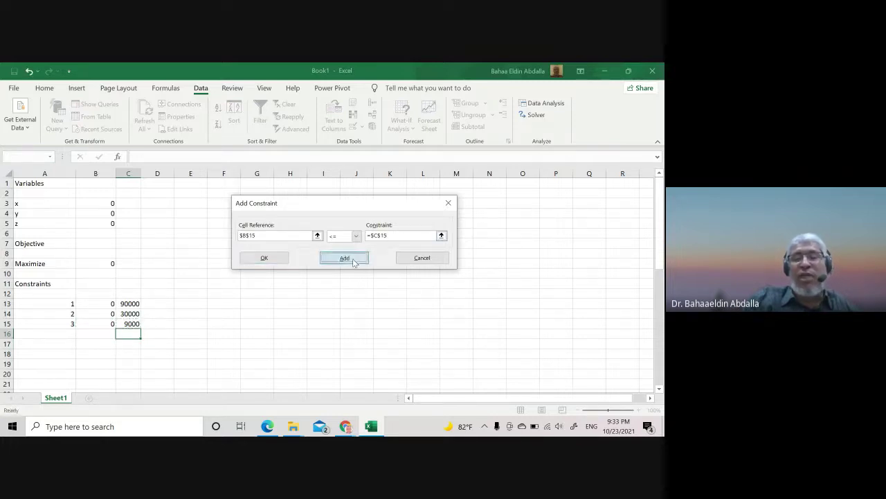
click(449, 205)
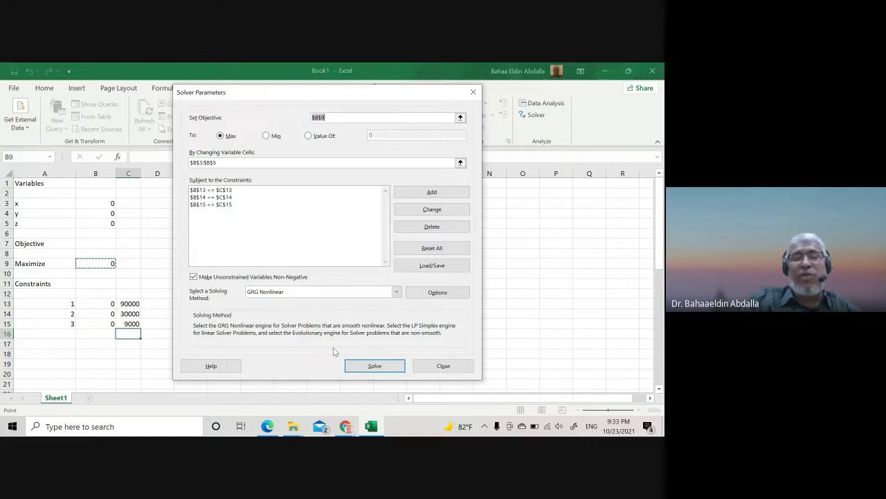
- Check the Solver parameters against the PDF's example, solve the model and keep the Solver solution
click(601, 73)
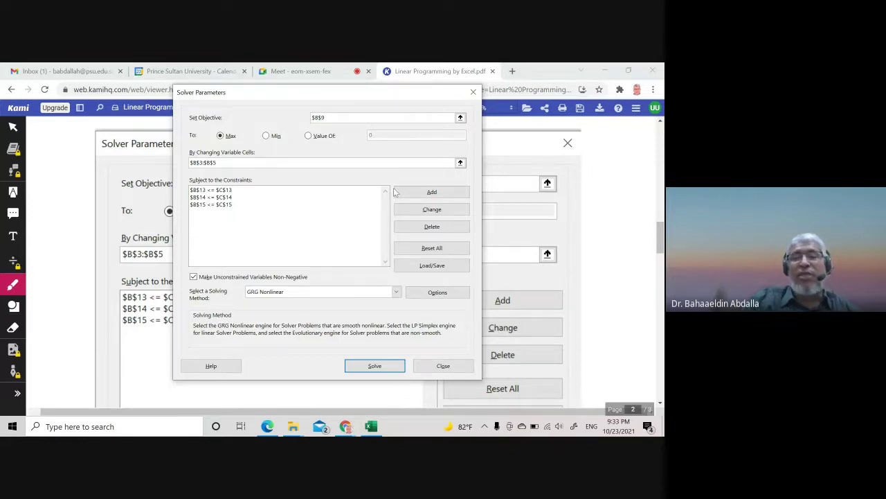
drag(371, 90, 342, 74)
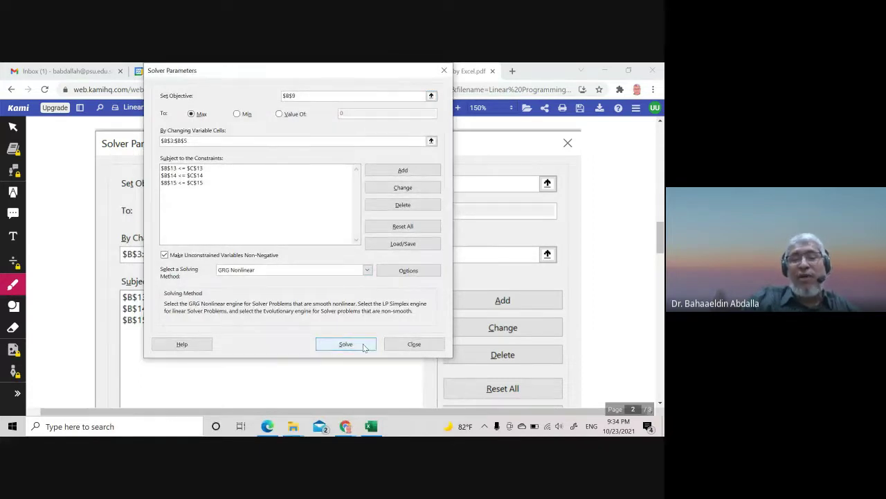
click(376, 427)
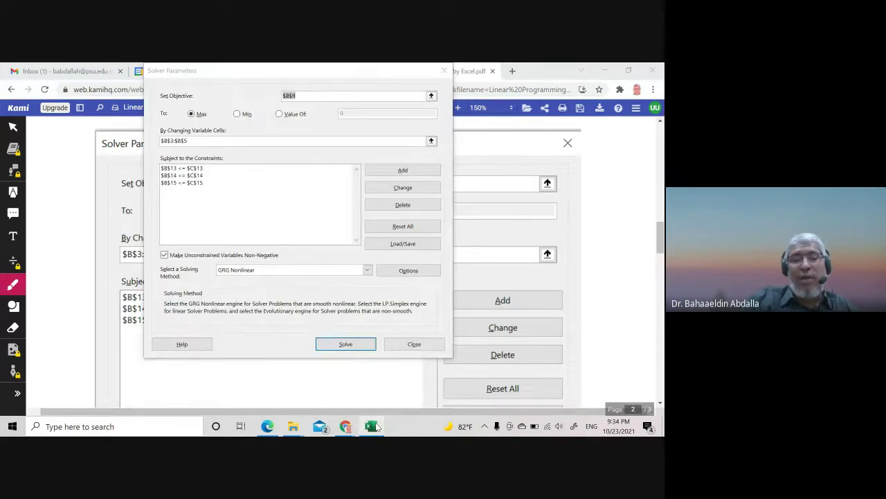
click(345, 344)
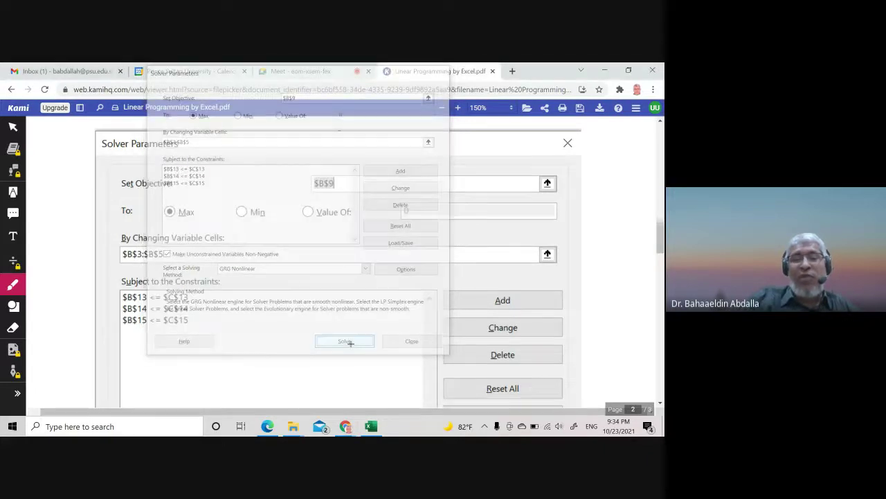
click(374, 427)
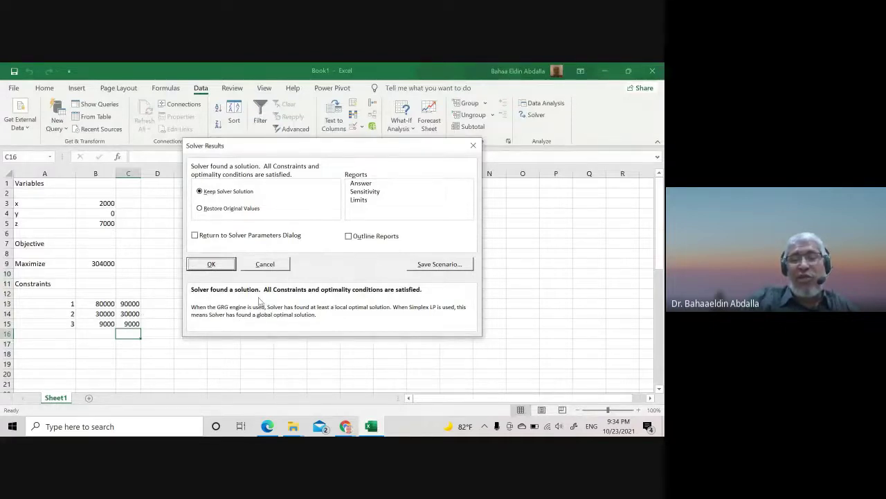
click(213, 264)
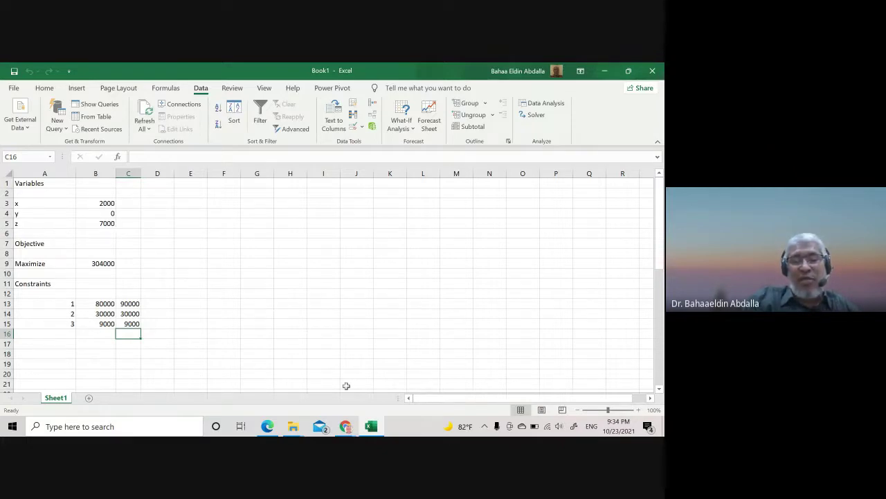
- Switch to the PDF in the browser and compare its solved worksheet with the Solver results for the variables, objective and constraints
click(607, 71)
scroll(445, 245, down, 4)
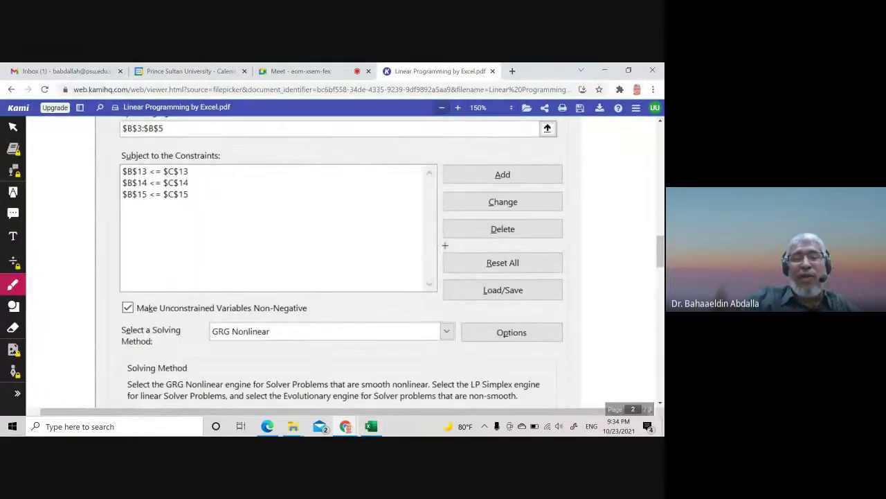
scroll(445, 245, down, 5)
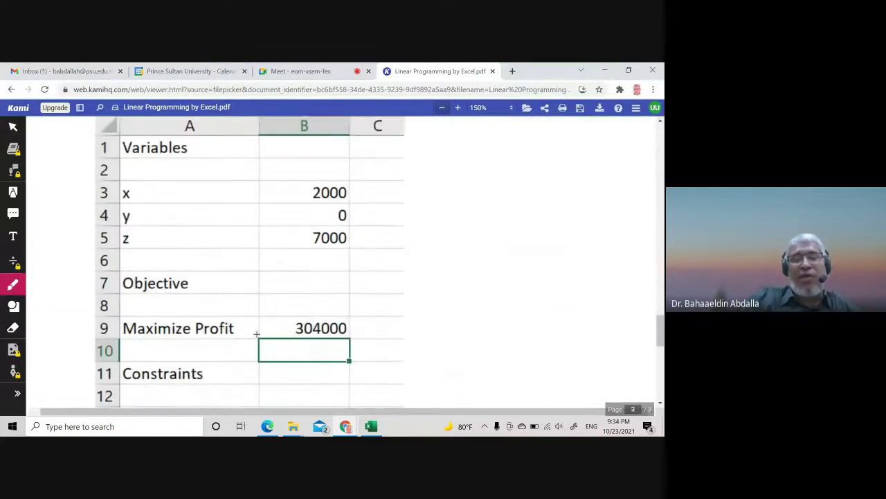
scroll(256, 333, up, 1)
scroll(257, 333, down, 3)
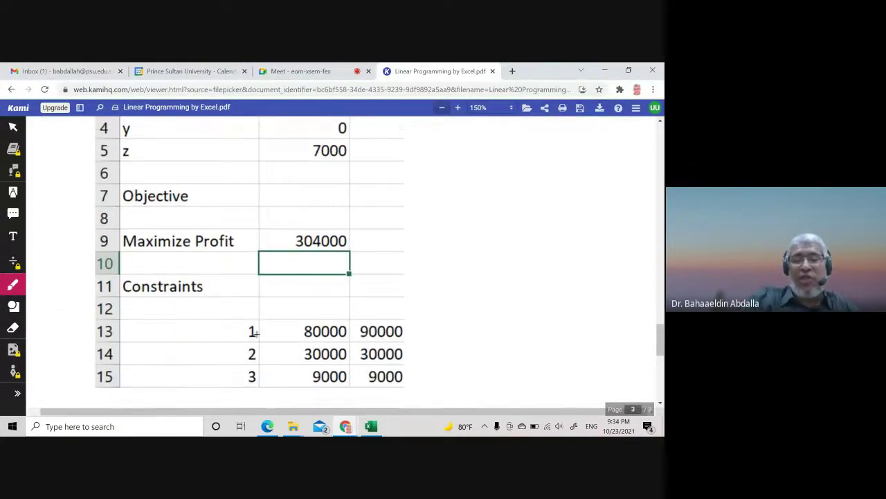
scroll(255, 333, down, 3)
scroll(256, 333, up, 2)
scroll(256, 334, up, 5)
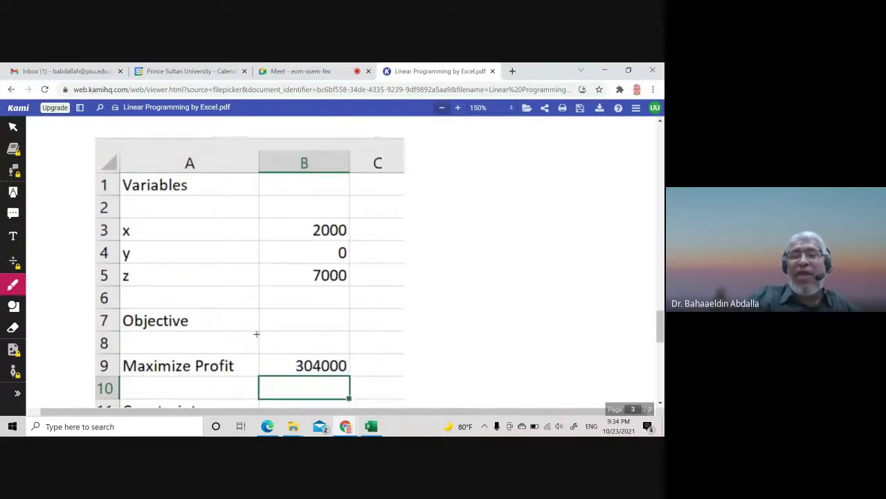
- Review the PDF's Solver Parameters example, examining the objective cell, Max/Min choice, variable cells and constraint relations
scroll(256, 334, up, 20)
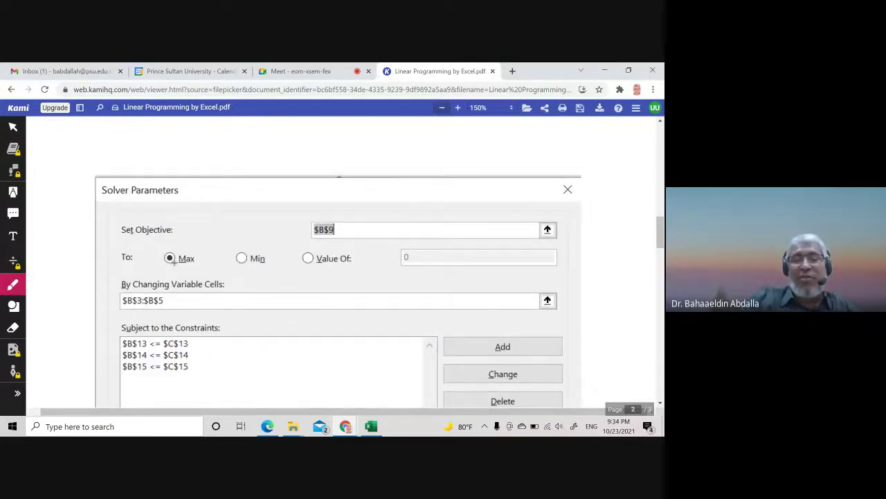
scroll(173, 262, down, 2)
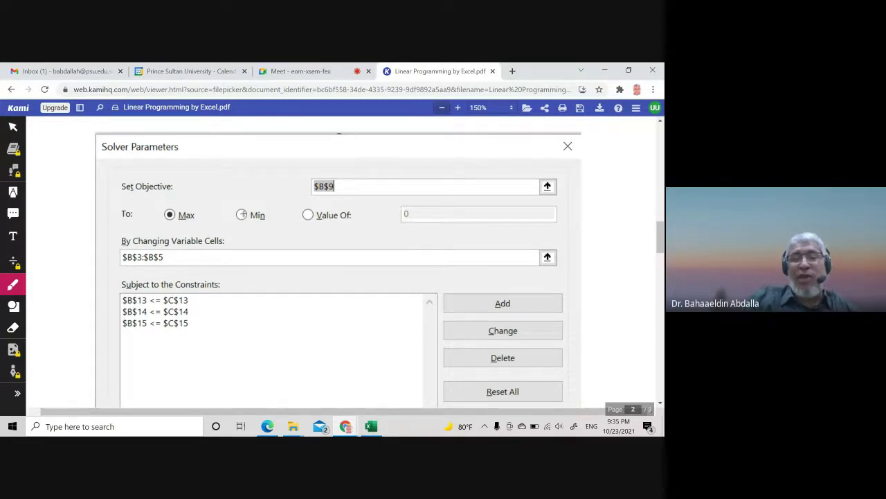
scroll(242, 214, down, 1)
scroll(243, 214, down, 1)
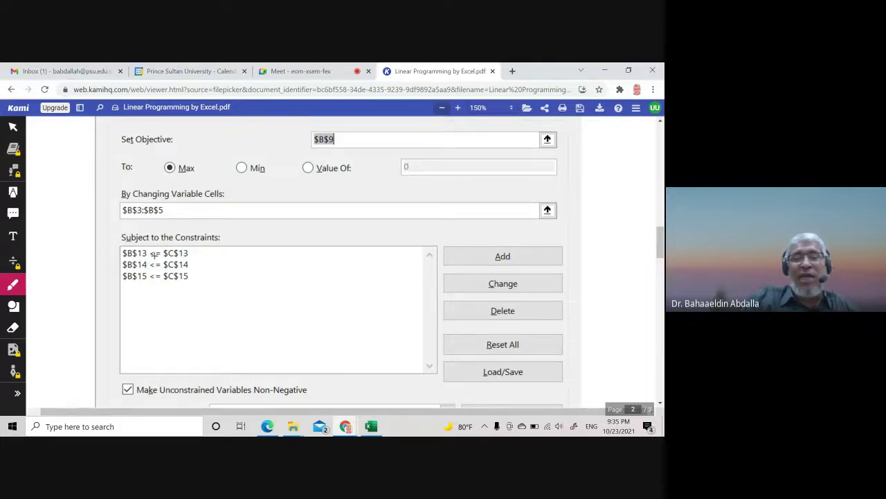
scroll(153, 254, up, 5)
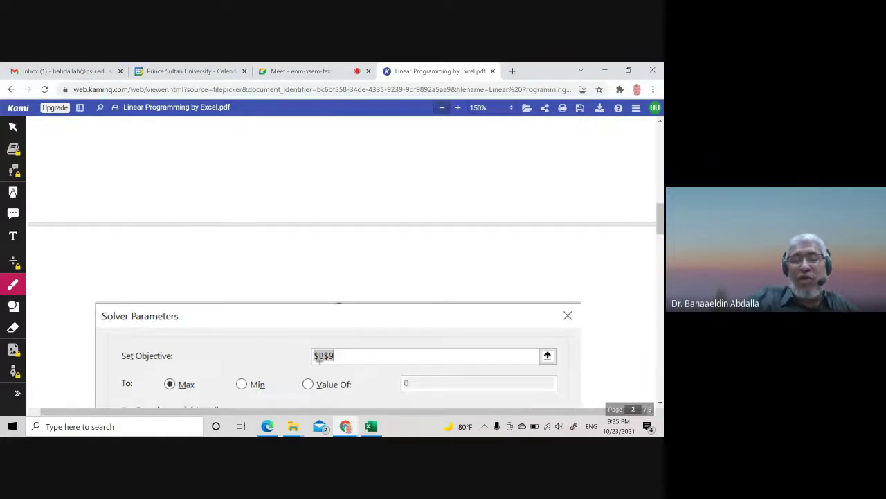
- Switch to Excel, try the >= and = relations in a new Solver constraint, cancel it and close Solver
click(371, 426)
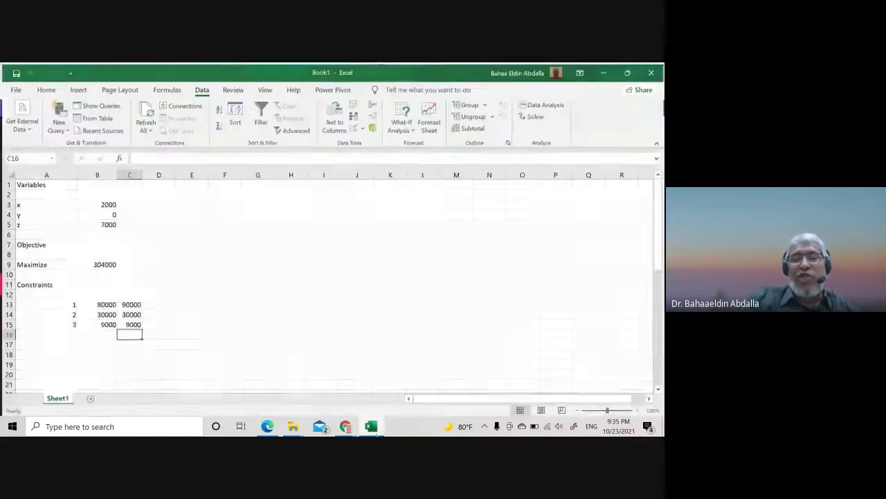
click(535, 115)
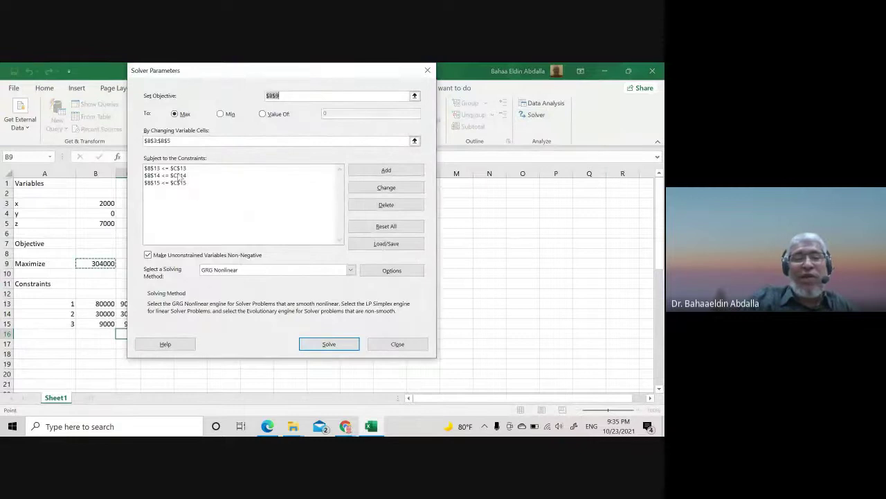
click(375, 171)
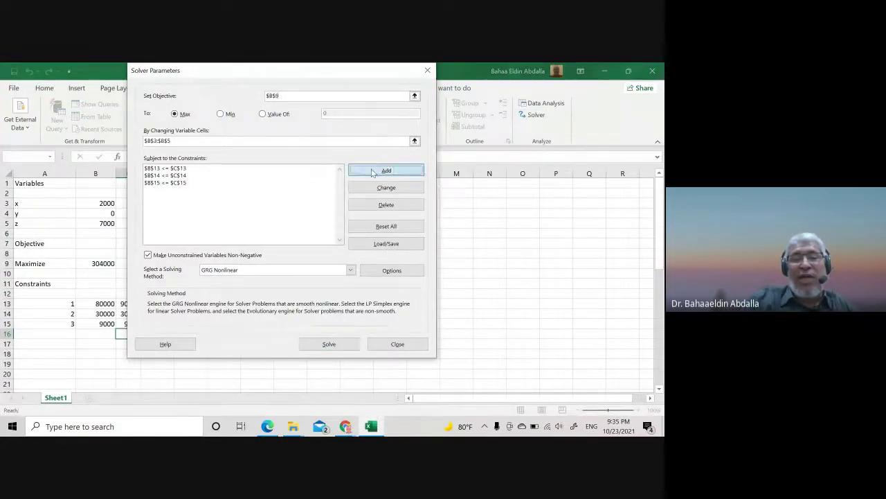
click(282, 214)
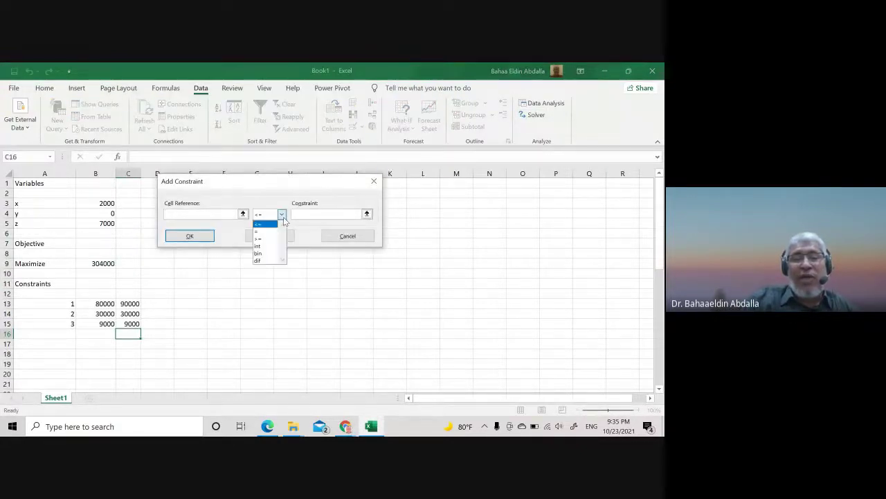
click(266, 239)
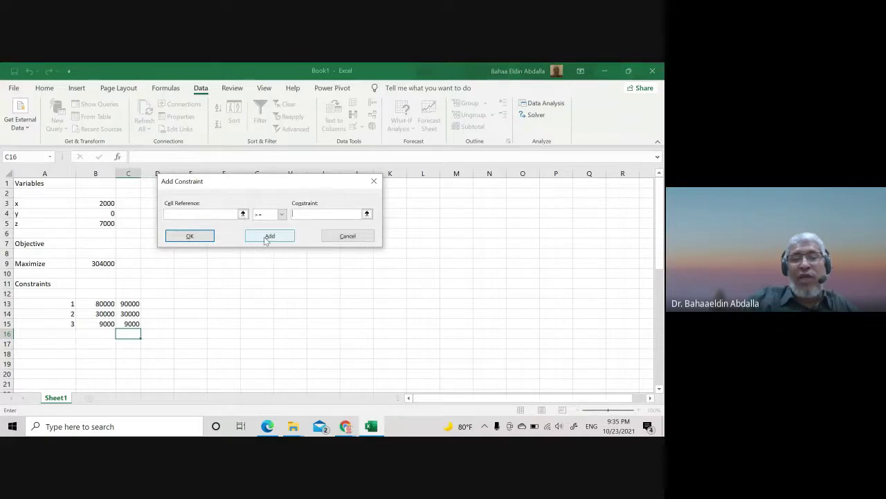
click(282, 214)
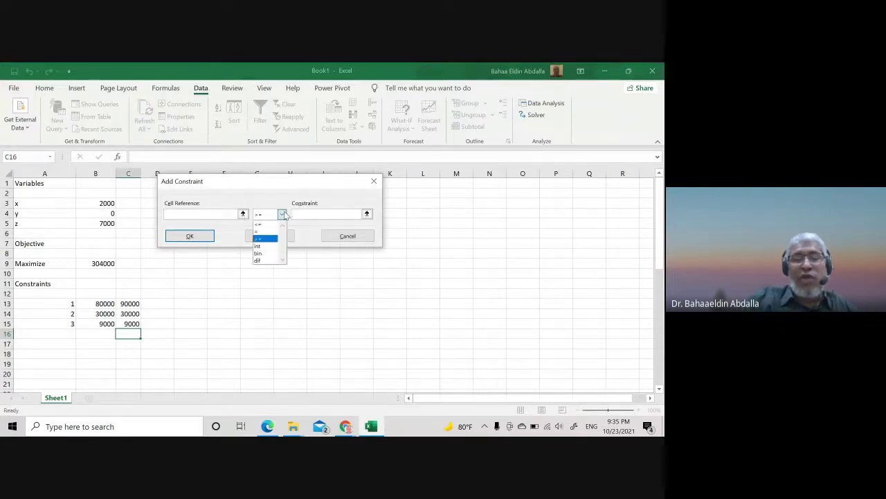
click(270, 231)
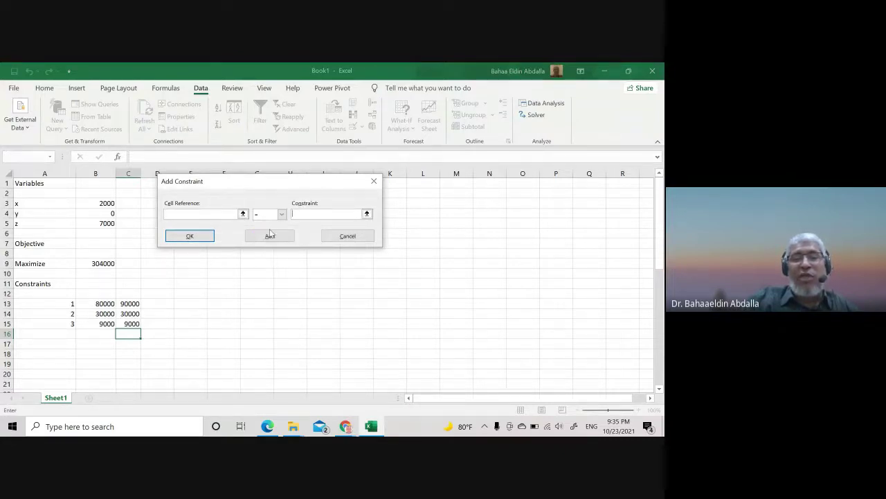
click(346, 235)
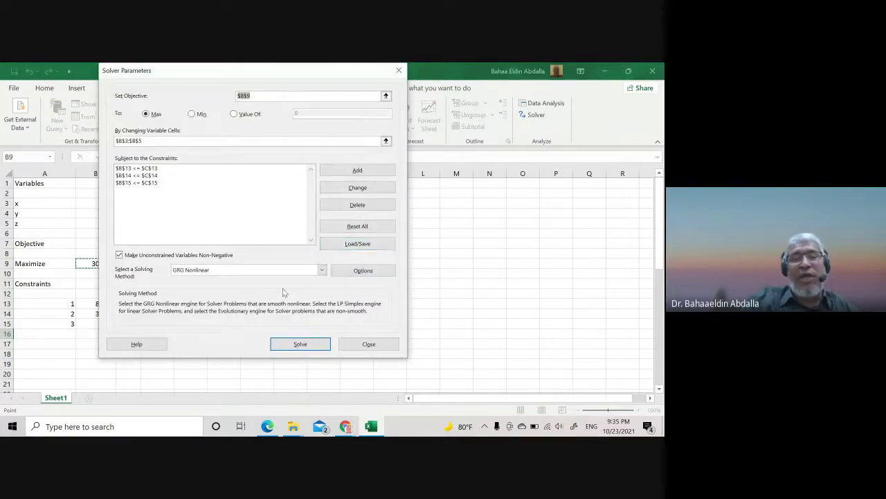
click(363, 349)
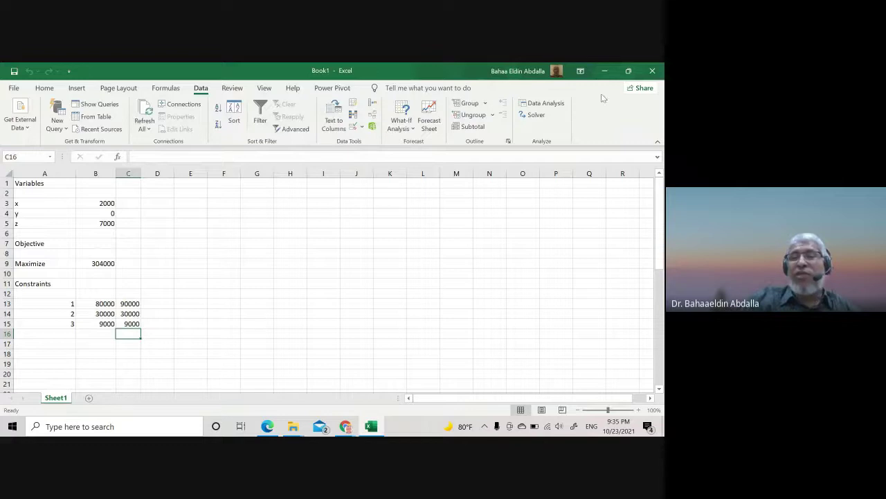
- Return to the PDF in the browser and review the linear programming problem statement under Chapter 4
click(605, 71)
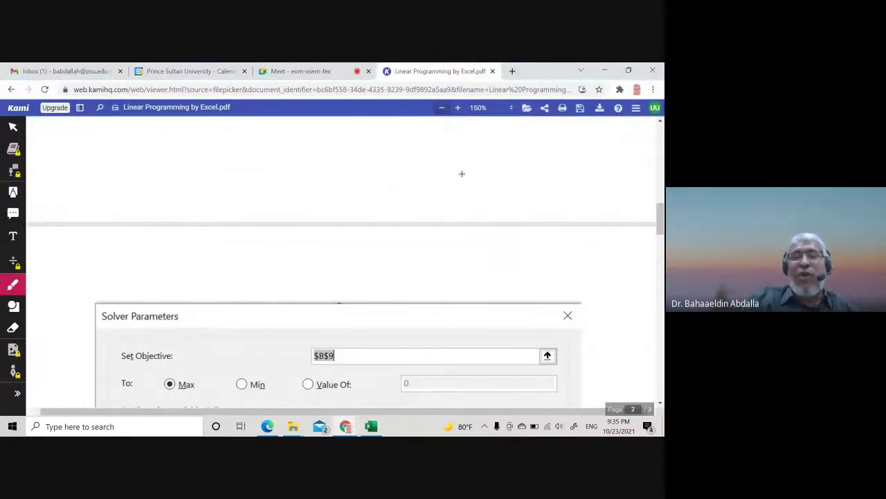
scroll(396, 159, up, 15)
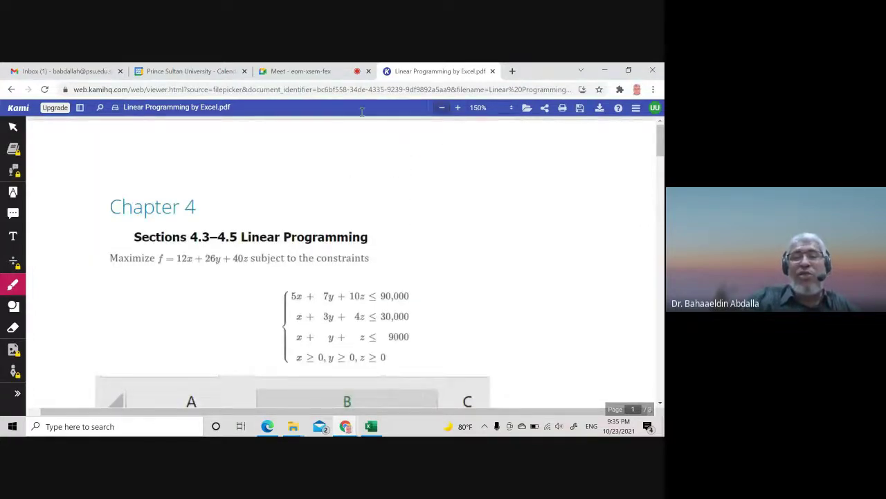
- Switch to the Google Meet call and stop the meeting recording
click(339, 76)
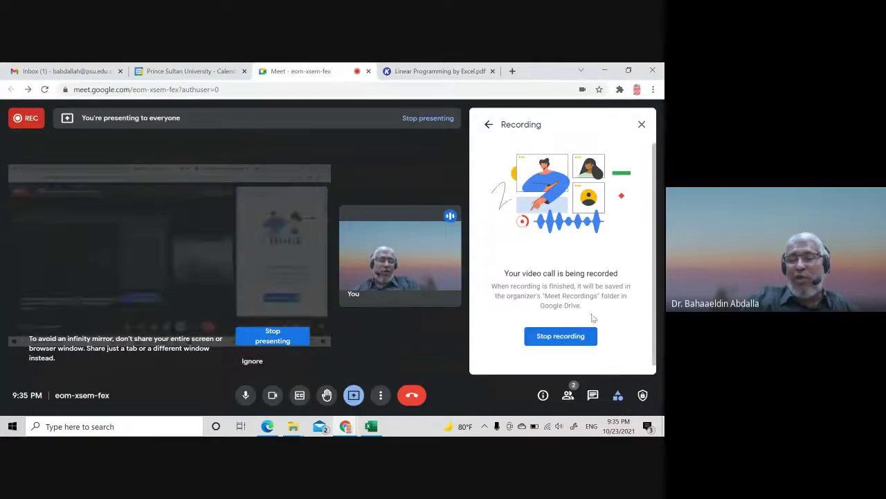
click(561, 336)
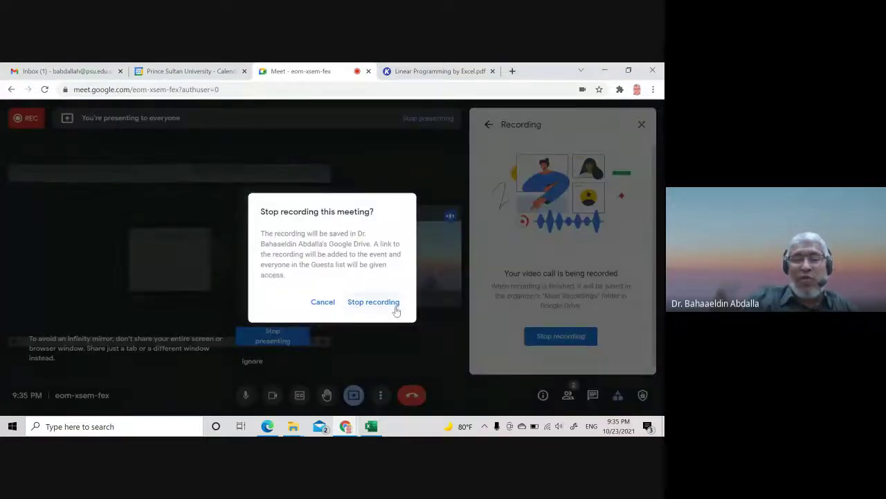